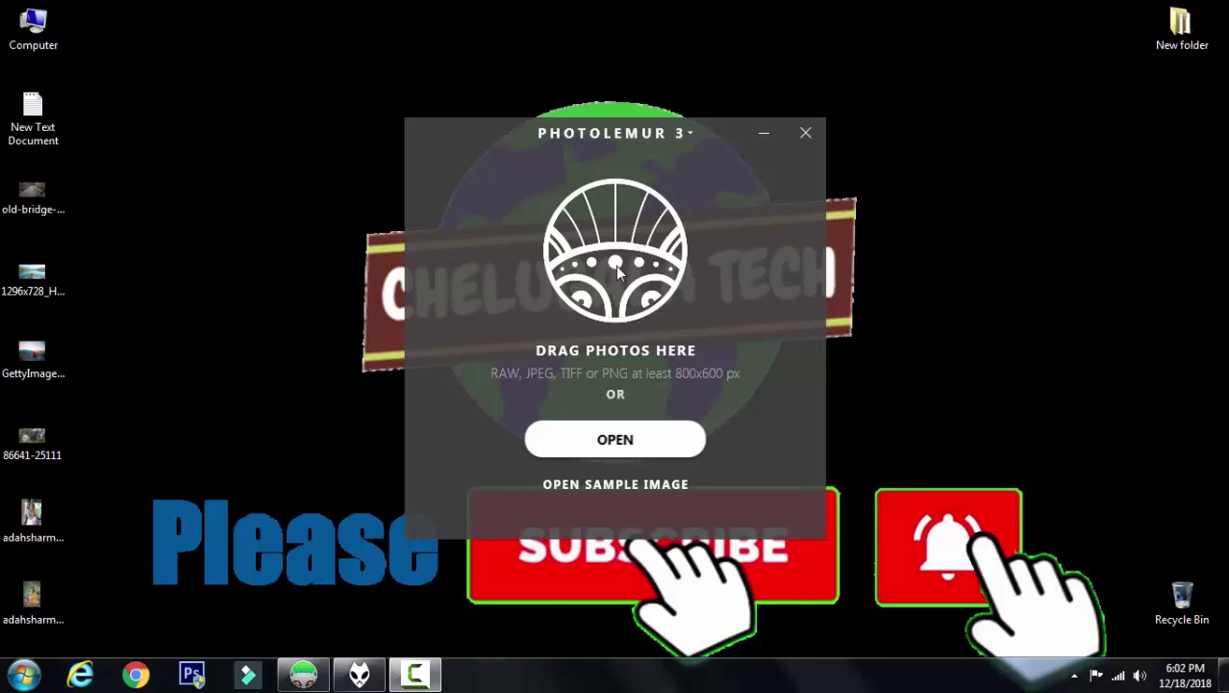
In Chrome, search Google for Photolemur using the 'pho' autocomplete suggestion.
{"action": "left_click", "coordinate": [137, 676]}
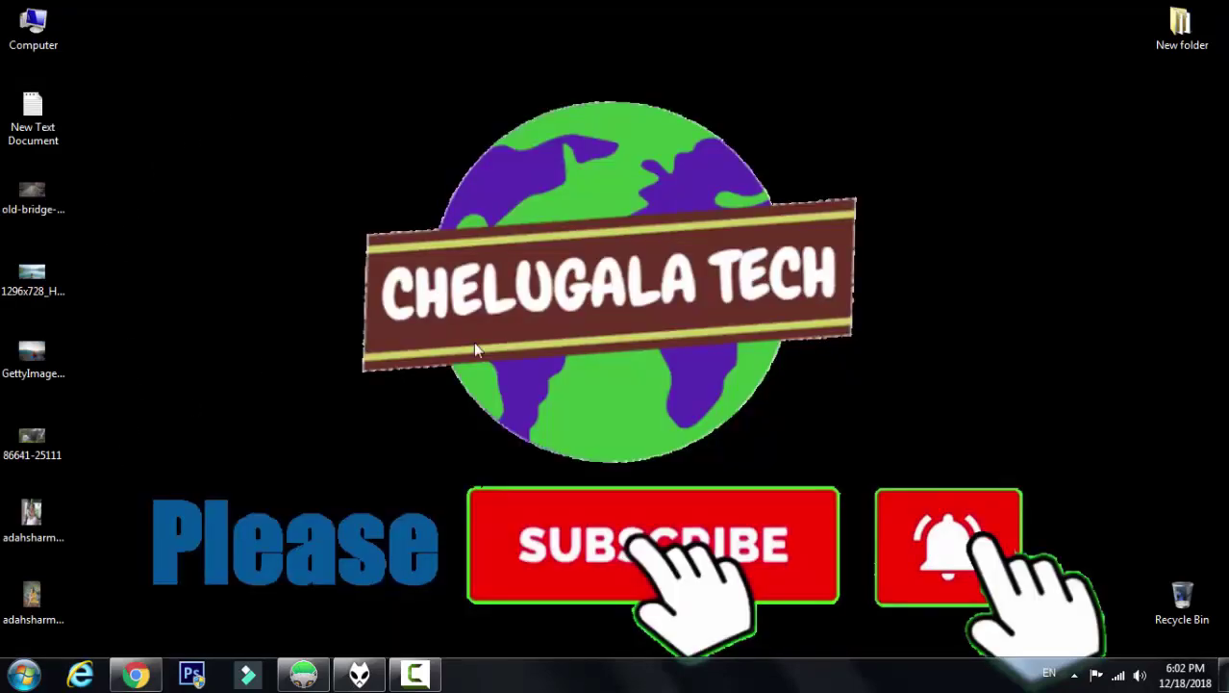
{"action": "mouse_move", "coordinate": [303, 674]}
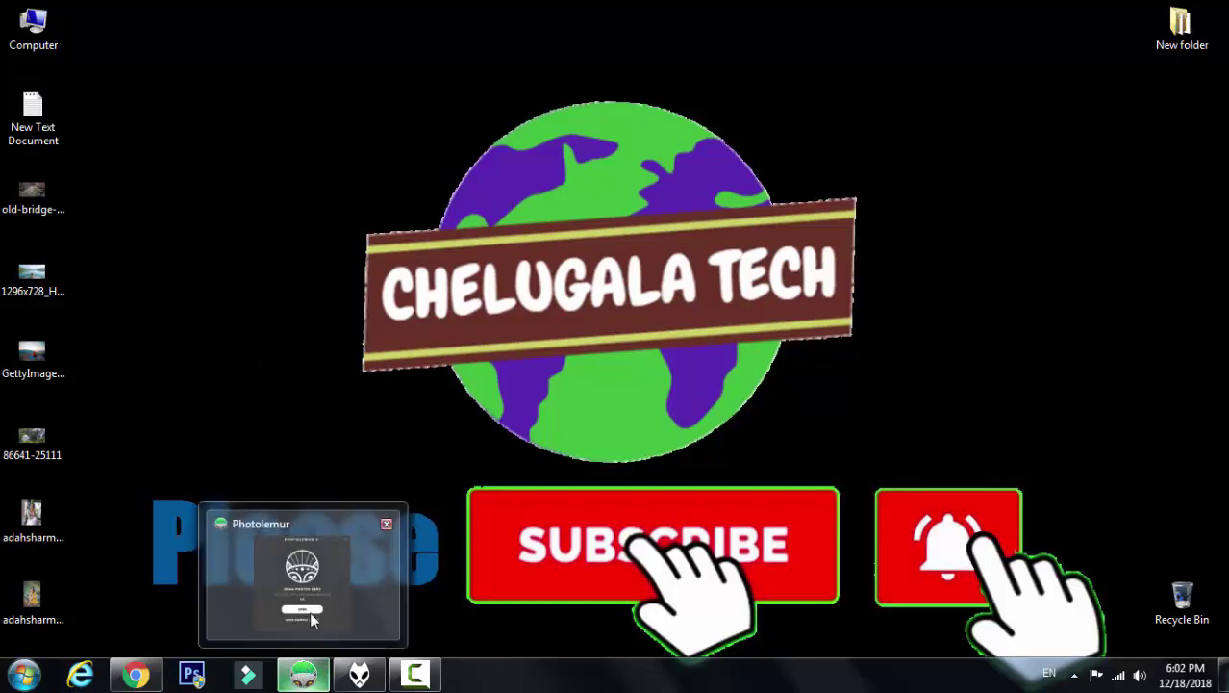
{"action": "left_click", "coordinate": [310, 615]}
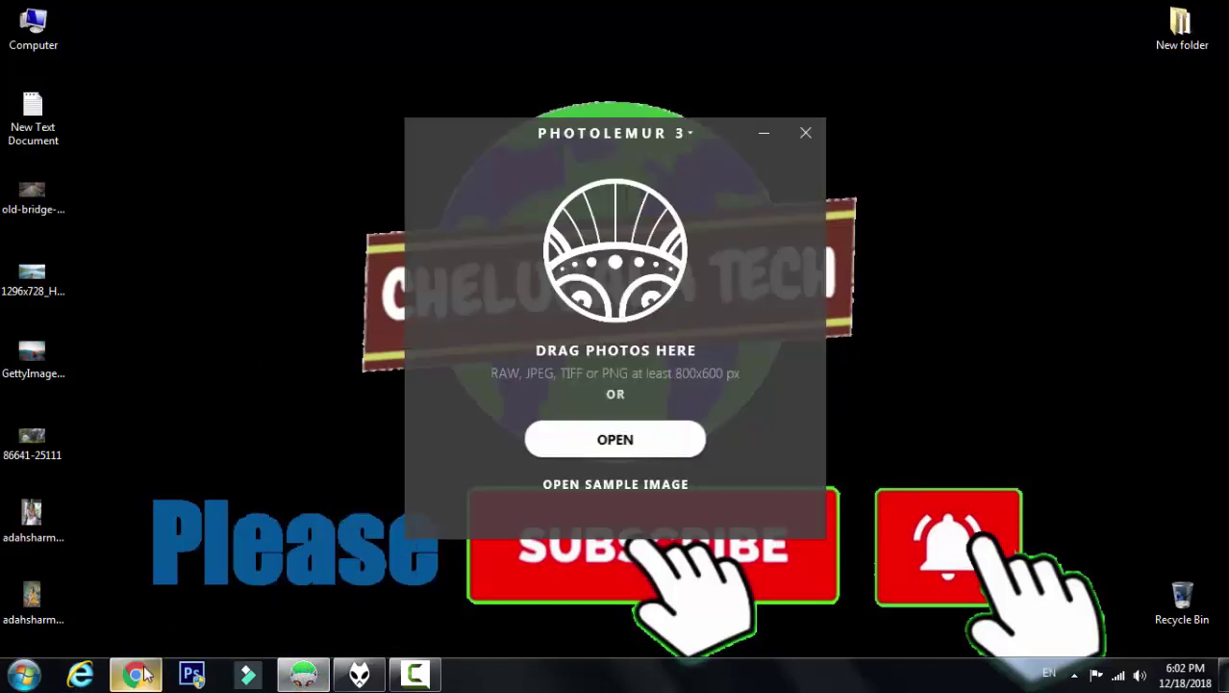
{"action": "left_click", "coordinate": [136, 674]}
{"action": "left_click", "coordinate": [397, 373]}
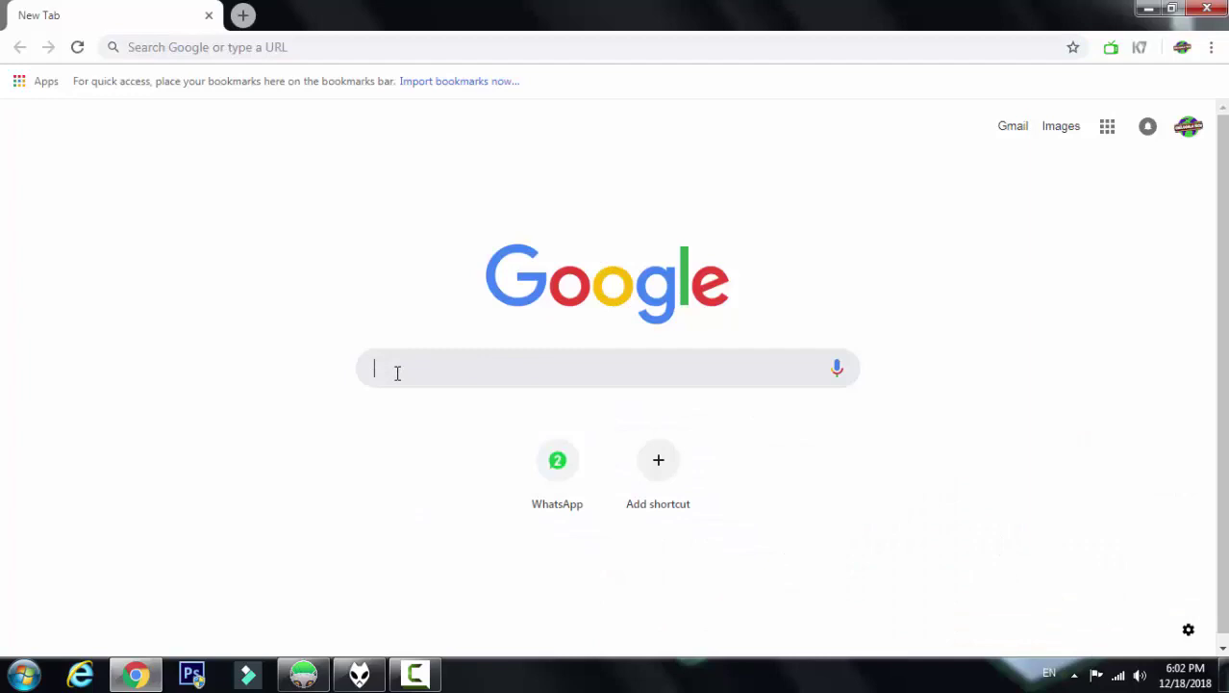
{"action": "type", "text": "pho"}
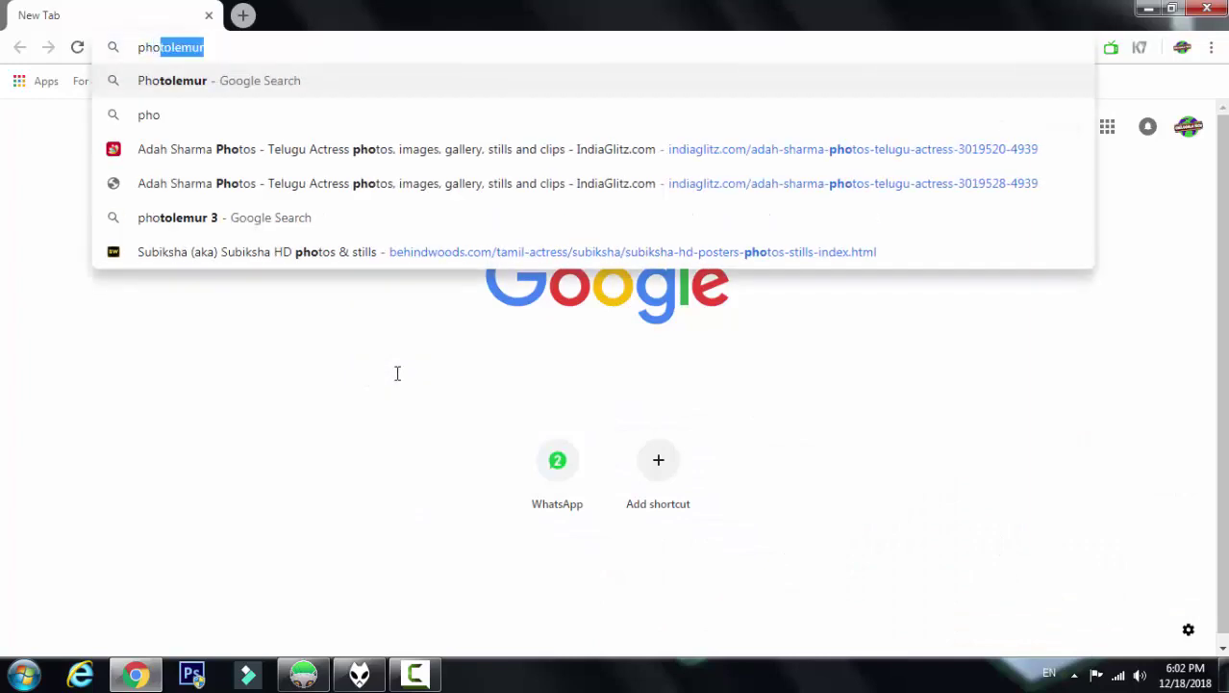
{"action": "key", "text": "BackSpace"}
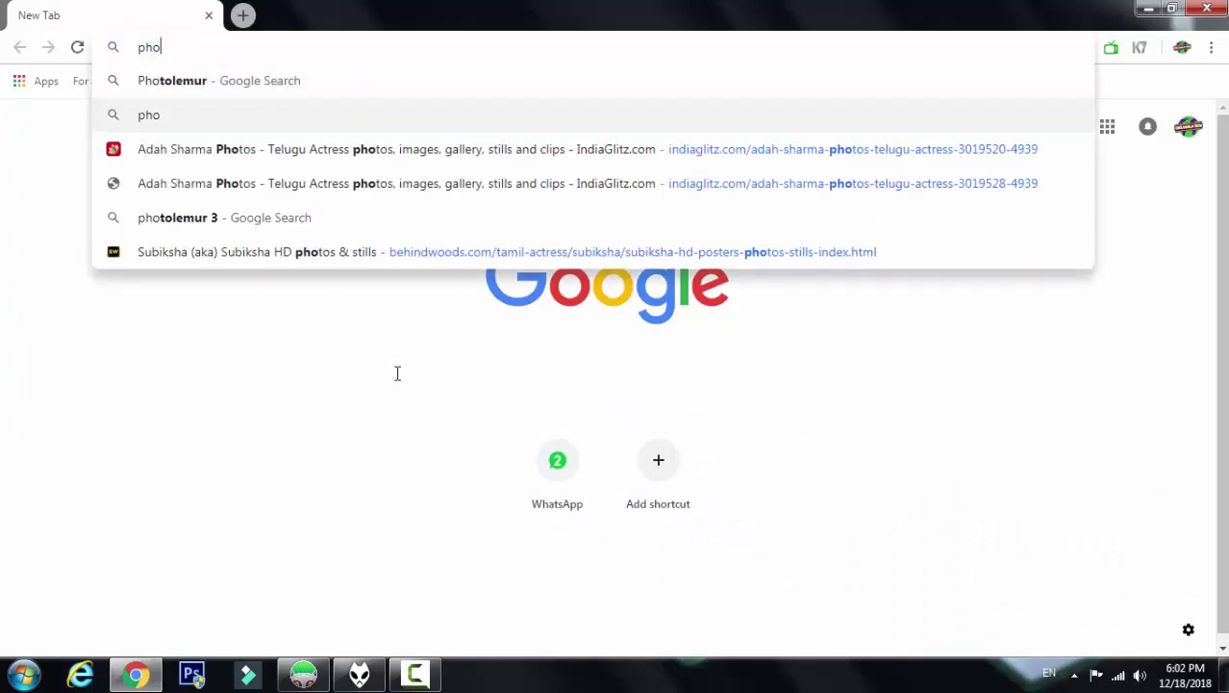
{"action": "key", "text": "Up"}
{"action": "key", "text": "Return"}
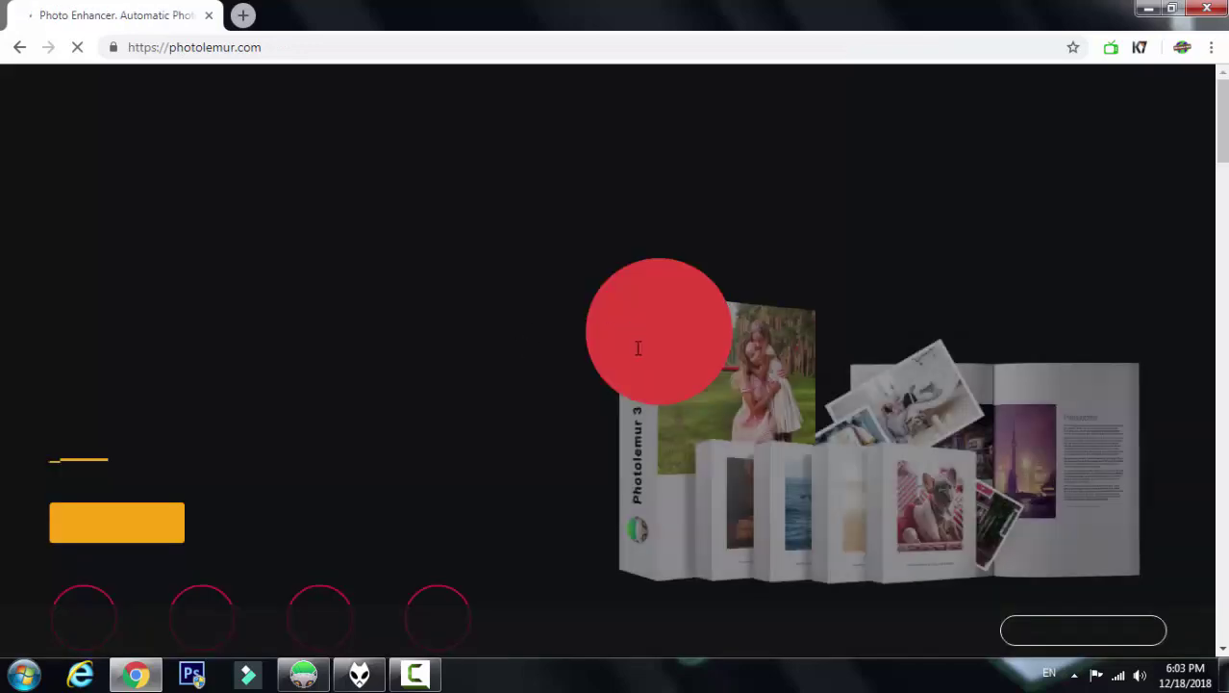
Scroll down photolemur.com and slide the before/after comparison across the sample photo.
{"action": "scroll", "coordinate": [636, 348], "scroll_direction": "down", "scroll_amount": 3}
{"action": "scroll", "coordinate": [630, 354], "scroll_direction": "down", "scroll_amount": 2}
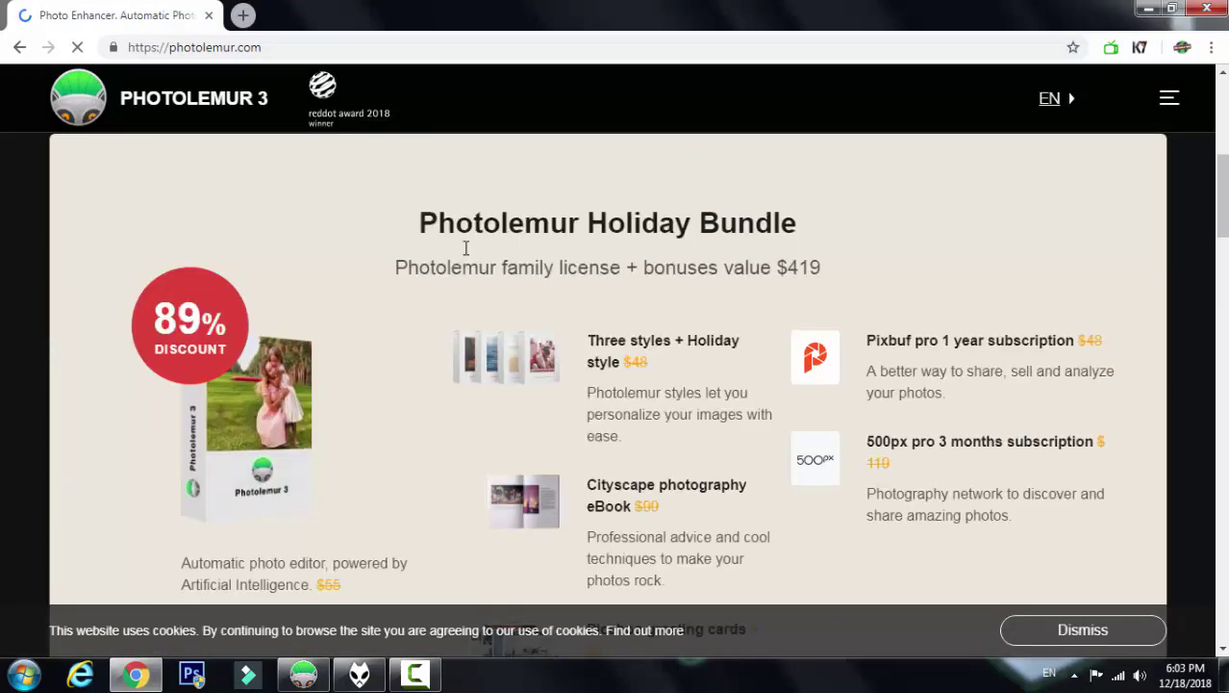
{"action": "scroll", "coordinate": [544, 351], "scroll_direction": "down", "scroll_amount": 4}
{"action": "scroll", "coordinate": [541, 351], "scroll_direction": "down", "scroll_amount": 2}
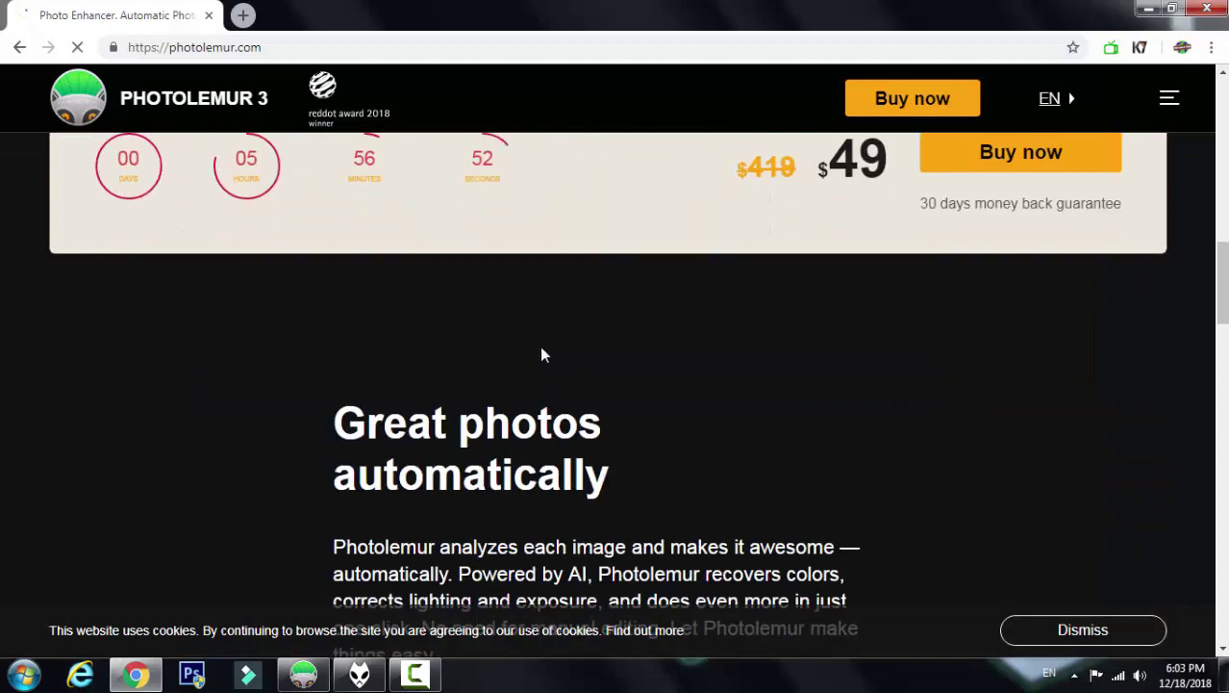
{"action": "scroll", "coordinate": [540, 351], "scroll_direction": "up", "scroll_amount": 2}
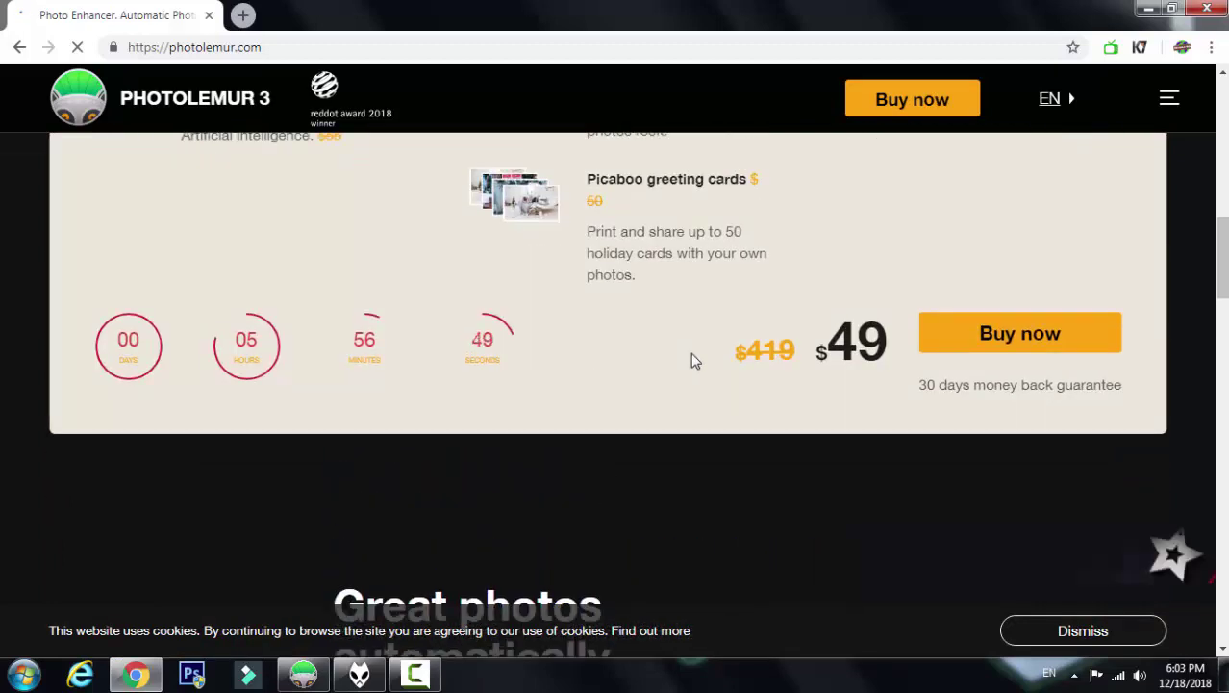
{"action": "scroll", "coordinate": [692, 358], "scroll_direction": "down", "scroll_amount": 3}
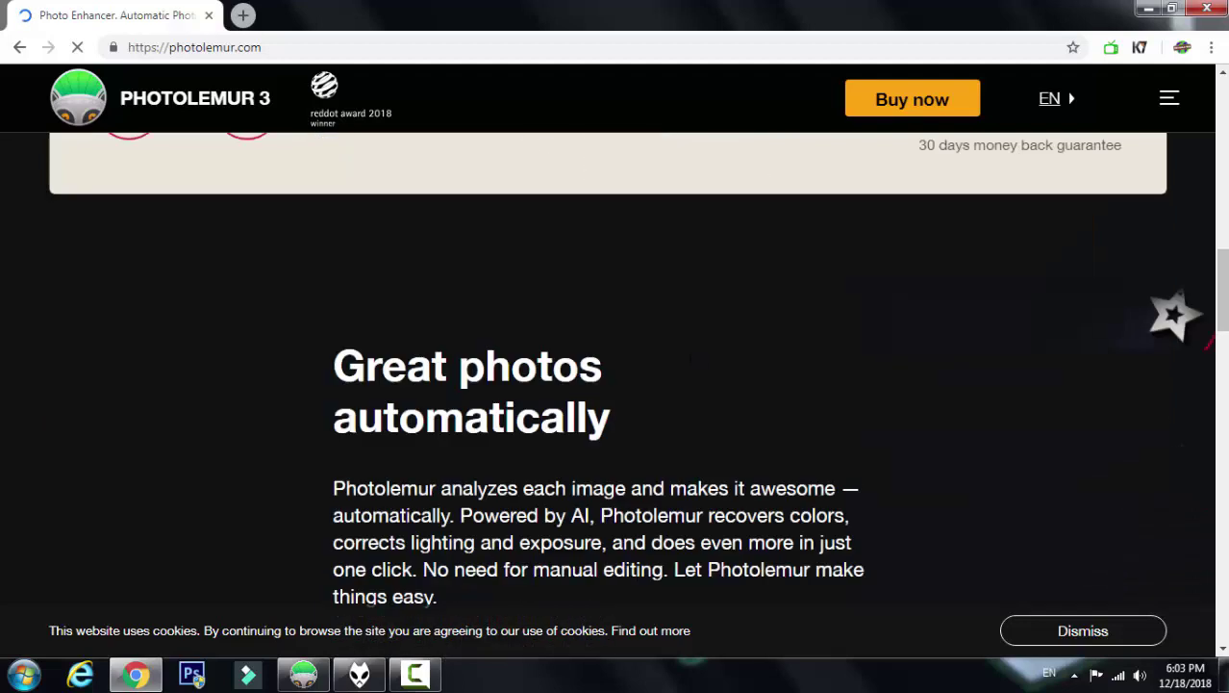
{"action": "scroll", "coordinate": [692, 358], "scroll_direction": "down", "scroll_amount": 3}
{"action": "scroll", "coordinate": [693, 357], "scroll_direction": "down", "scroll_amount": 3}
{"action": "mouse_move", "coordinate": [725, 385]}
{"action": "left_mouse_down"}
{"action": "mouse_move", "coordinate": [877, 394]}
{"action": "mouse_move", "coordinate": [212, 389]}
{"action": "mouse_move", "coordinate": [810, 390]}
{"action": "mouse_move", "coordinate": [267, 389]}
{"action": "left_mouse_up"}
Scroll back up the page and select the word 'editing' in a paragraph.
{"action": "scroll", "coordinate": [400, 400], "scroll_direction": "down", "scroll_amount": 4}
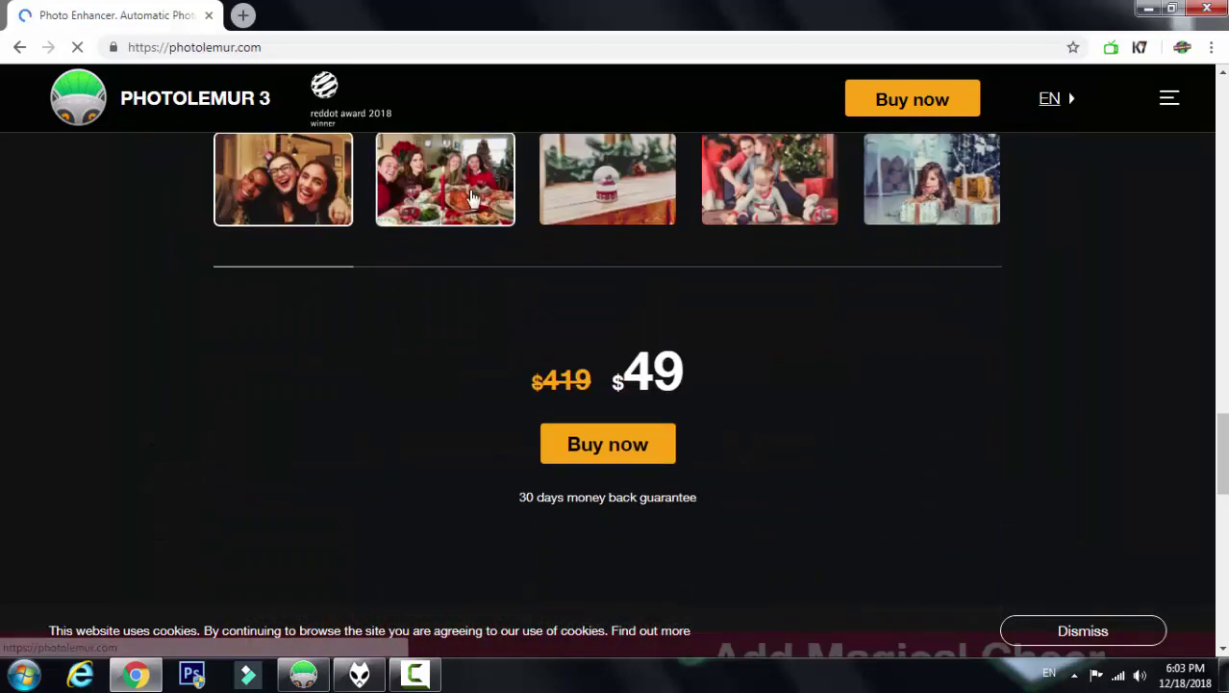
{"action": "scroll", "coordinate": [488, 377], "scroll_direction": "down", "scroll_amount": 5}
{"action": "scroll", "coordinate": [526, 372], "scroll_direction": "up", "scroll_amount": 1}
{"action": "scroll", "coordinate": [527, 373], "scroll_direction": "up", "scroll_amount": 1}
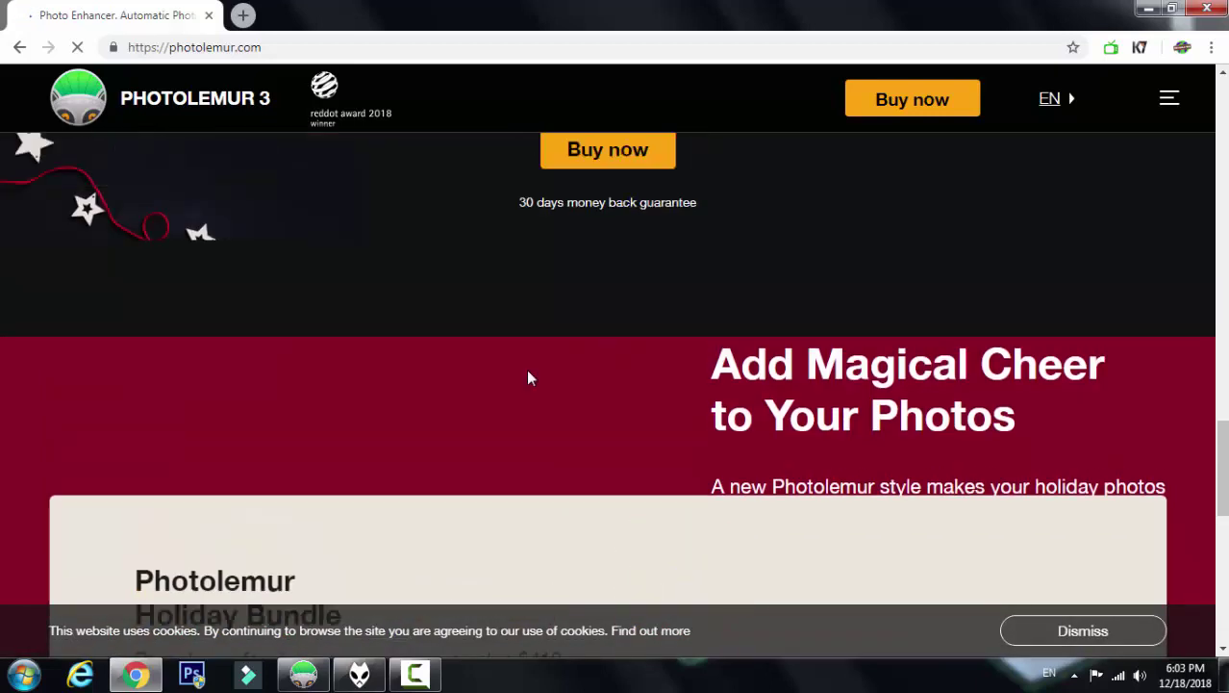
{"action": "scroll", "coordinate": [527, 373], "scroll_direction": "up", "scroll_amount": 4}
{"action": "scroll", "coordinate": [526, 373], "scroll_direction": "up", "scroll_amount": 2}
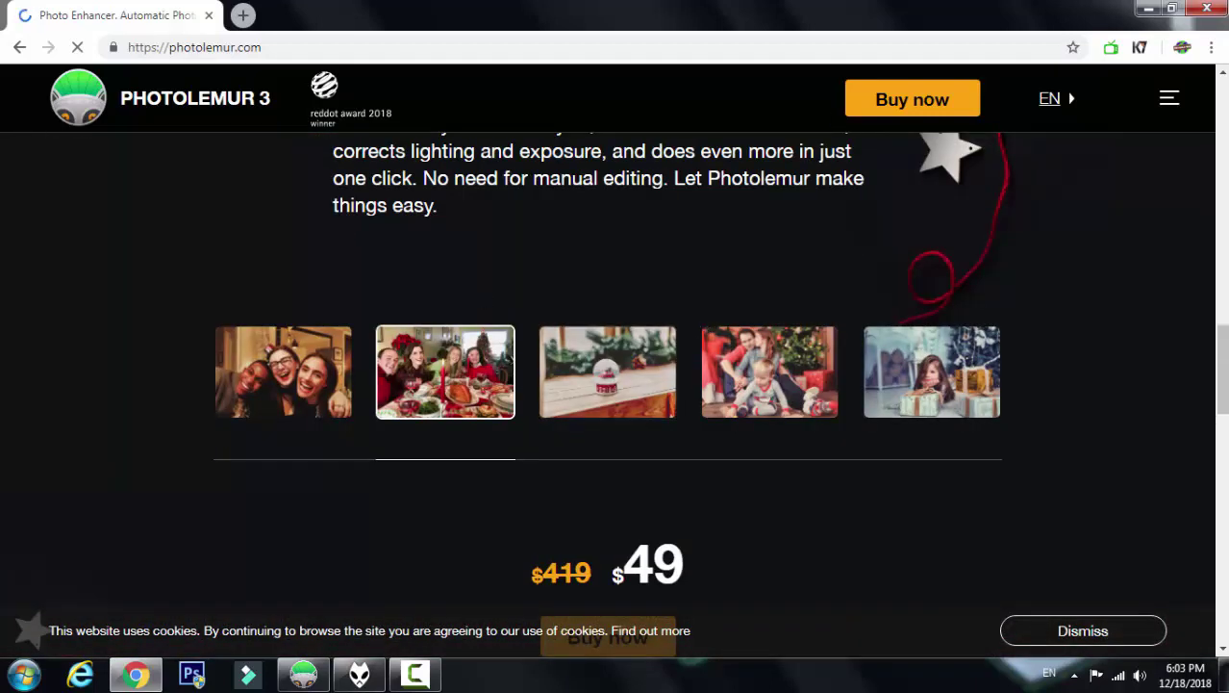
{"action": "double_click", "coordinate": [633, 178]}
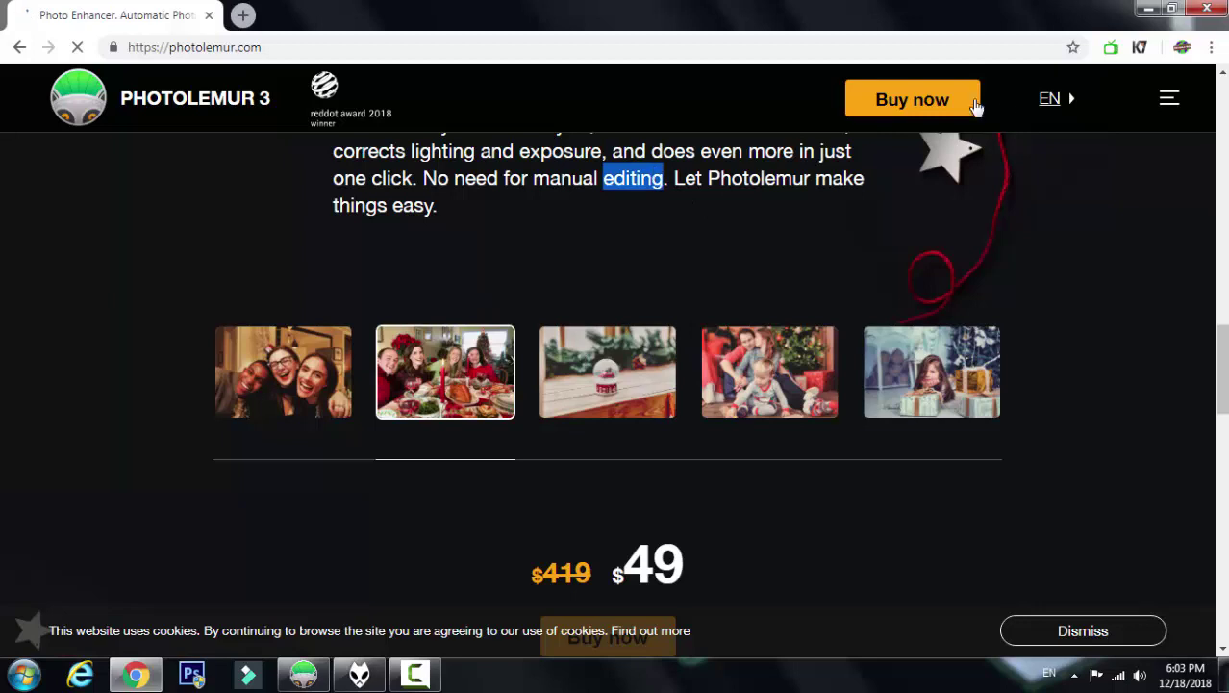
Close Chrome and open the GettyImages hiker JPEG from the Desktop in Photolemur.
{"action": "left_click", "coordinate": [1207, 9]}
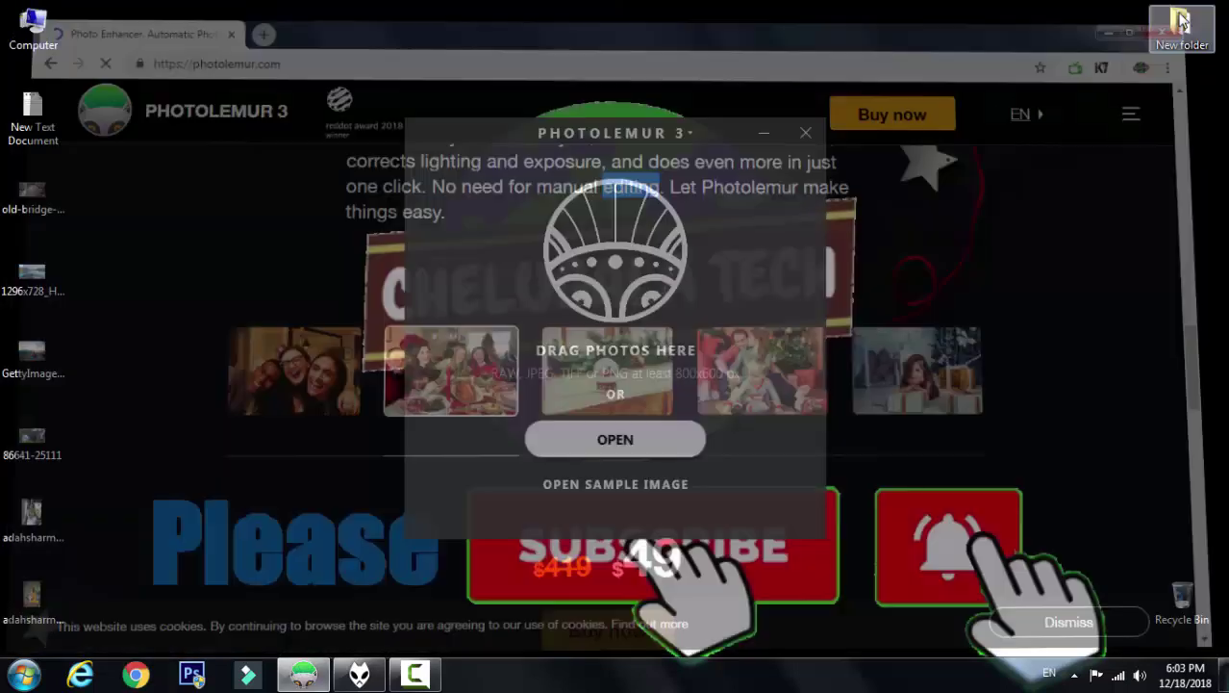
{"action": "left_click", "coordinate": [617, 445]}
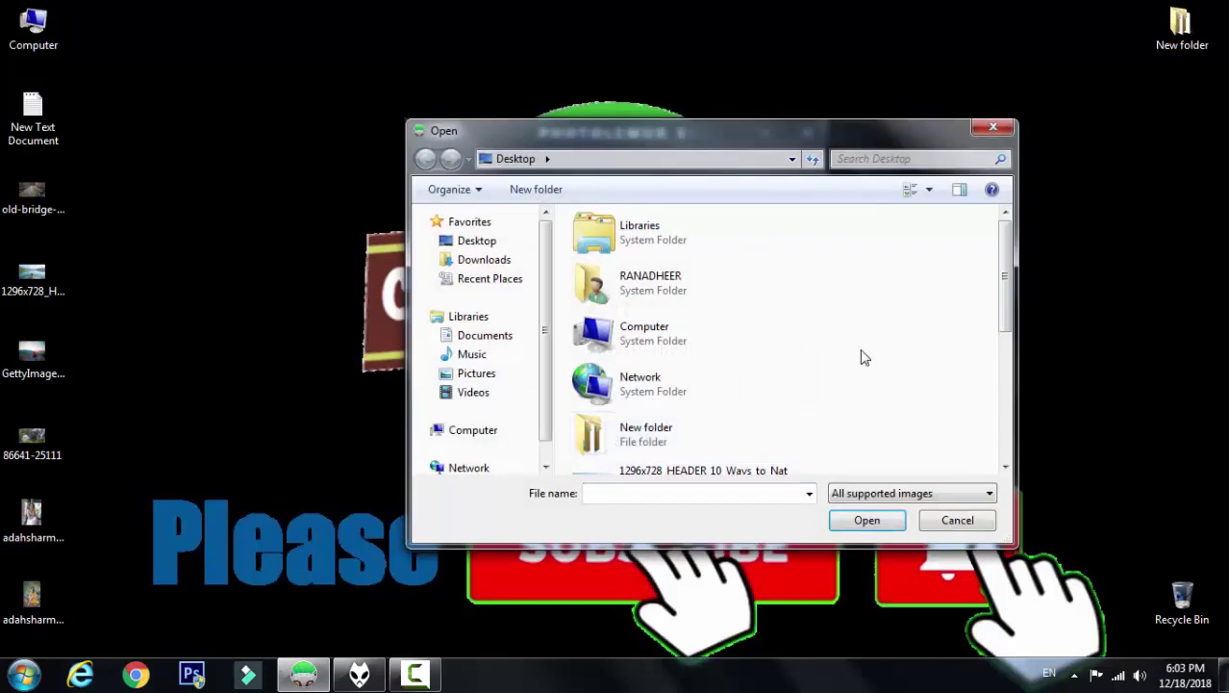
{"action": "scroll", "coordinate": [863, 358], "scroll_direction": "down", "scroll_amount": 3}
{"action": "double_click", "coordinate": [734, 394]}
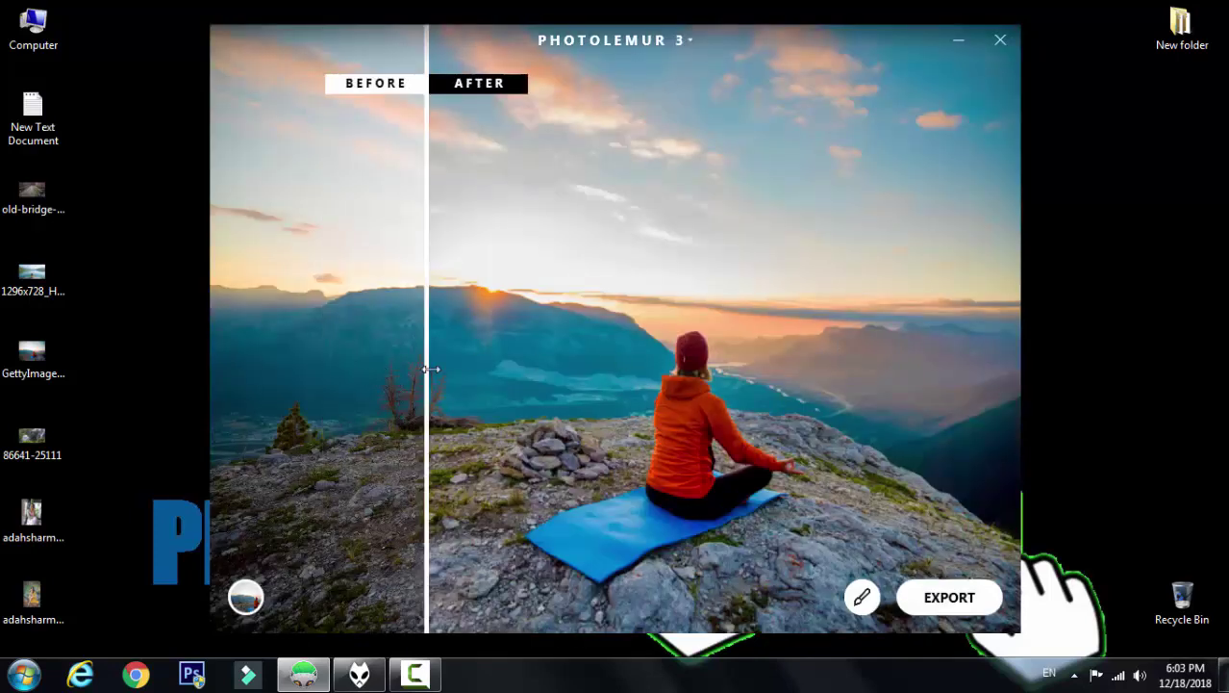
Sweep the before/after divider across the hiker photo, ending on the enhanced view.
{"action": "mouse_move", "coordinate": [430, 368]}
{"action": "left_mouse_down"}
{"action": "mouse_move", "coordinate": [1000, 384]}
{"action": "mouse_move", "coordinate": [549, 384]}
{"action": "left_mouse_up"}
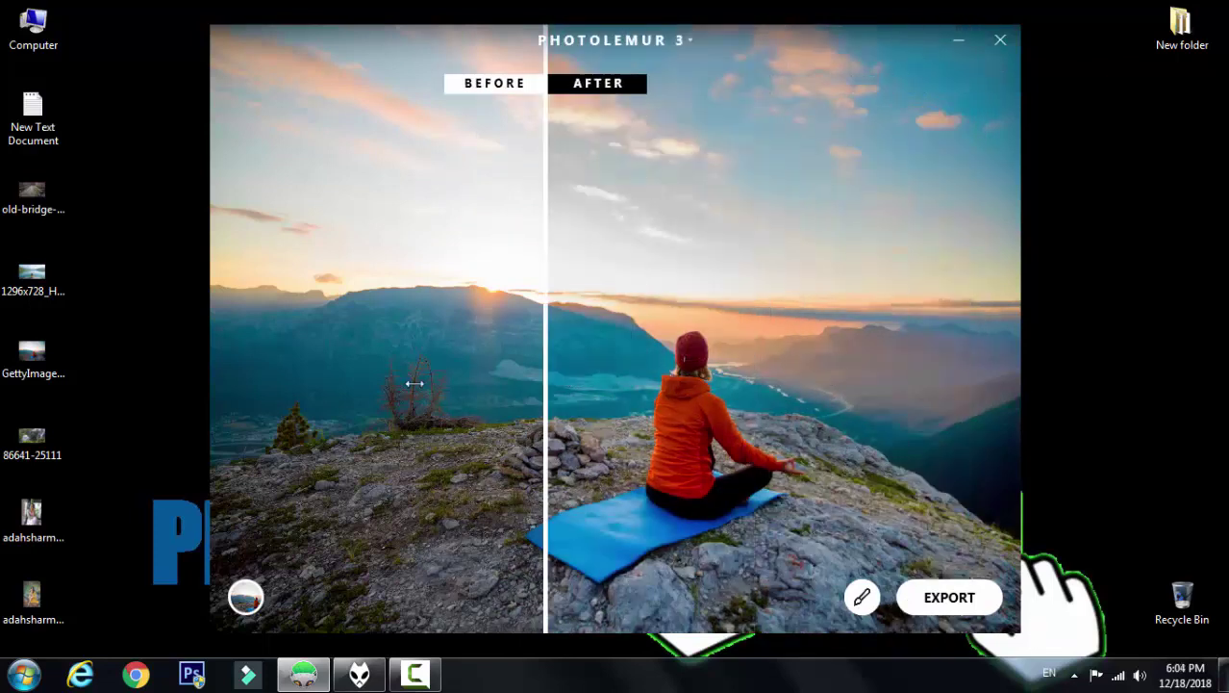
{"action": "mouse_move", "coordinate": [854, 383]}
{"action": "left_mouse_down"}
{"action": "mouse_move", "coordinate": [530, 377]}
{"action": "mouse_move", "coordinate": [938, 354]}
{"action": "mouse_move", "coordinate": [332, 376]}
{"action": "mouse_move", "coordinate": [878, 339]}
{"action": "mouse_move", "coordinate": [146, 294]}
{"action": "mouse_move", "coordinate": [867, 302]}
{"action": "mouse_move", "coordinate": [193, 304]}
{"action": "left_mouse_up"}
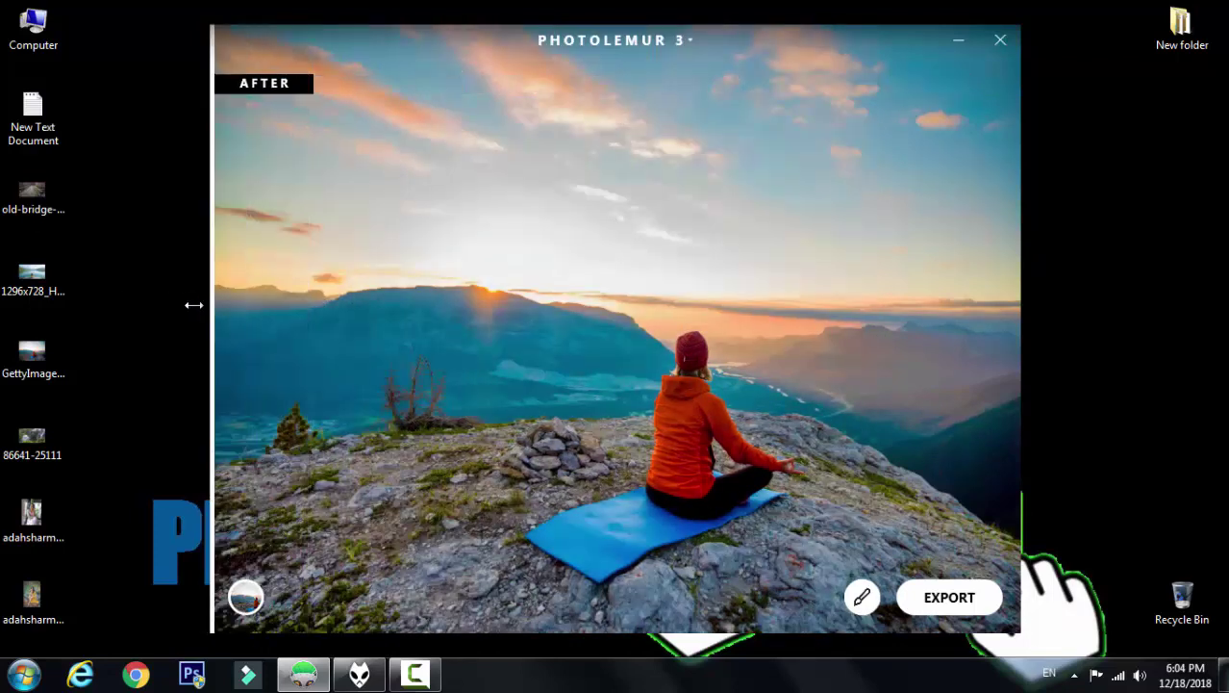
Export to disk with Desktop as the destination and JPEG quality 100, then continue.
{"action": "left_click", "coordinate": [970, 599]}
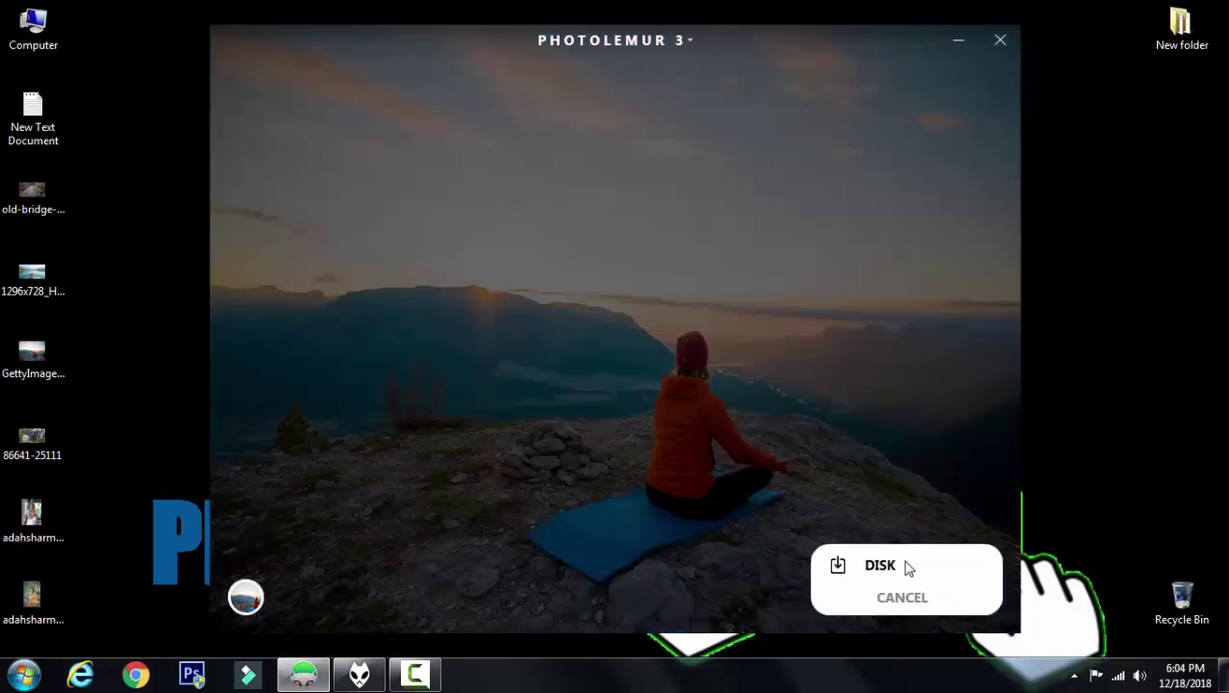
{"action": "left_click", "coordinate": [909, 568]}
{"action": "left_click", "coordinate": [739, 236]}
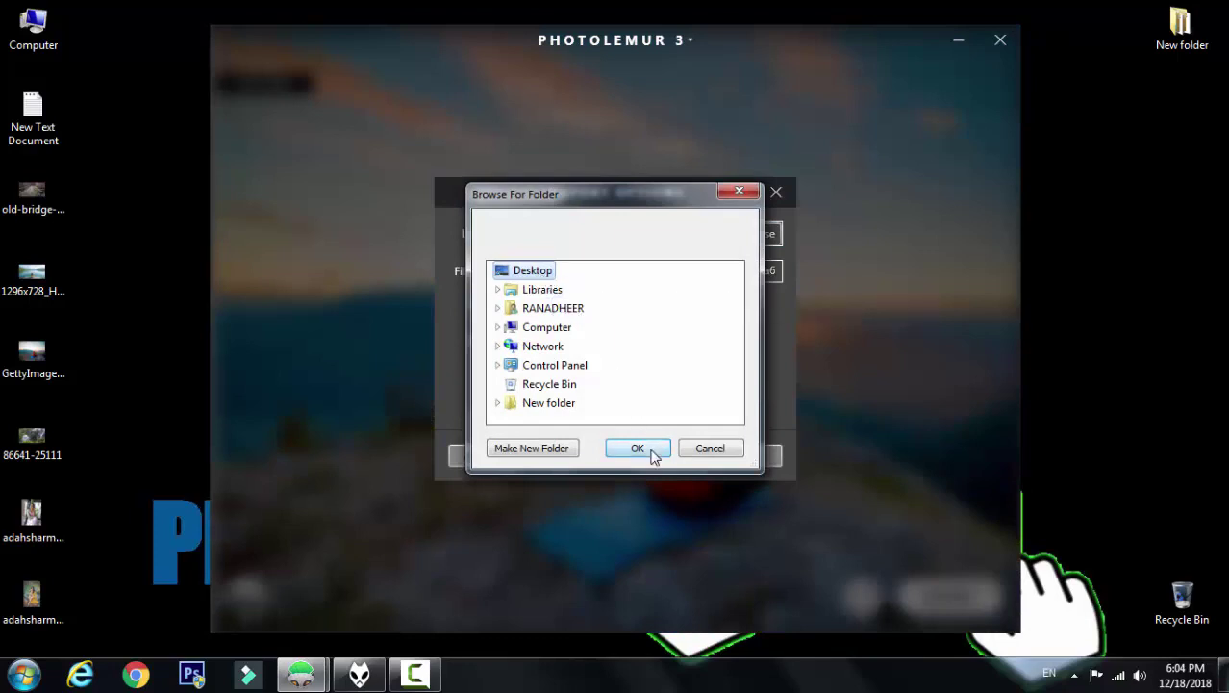
{"action": "left_click", "coordinate": [650, 449]}
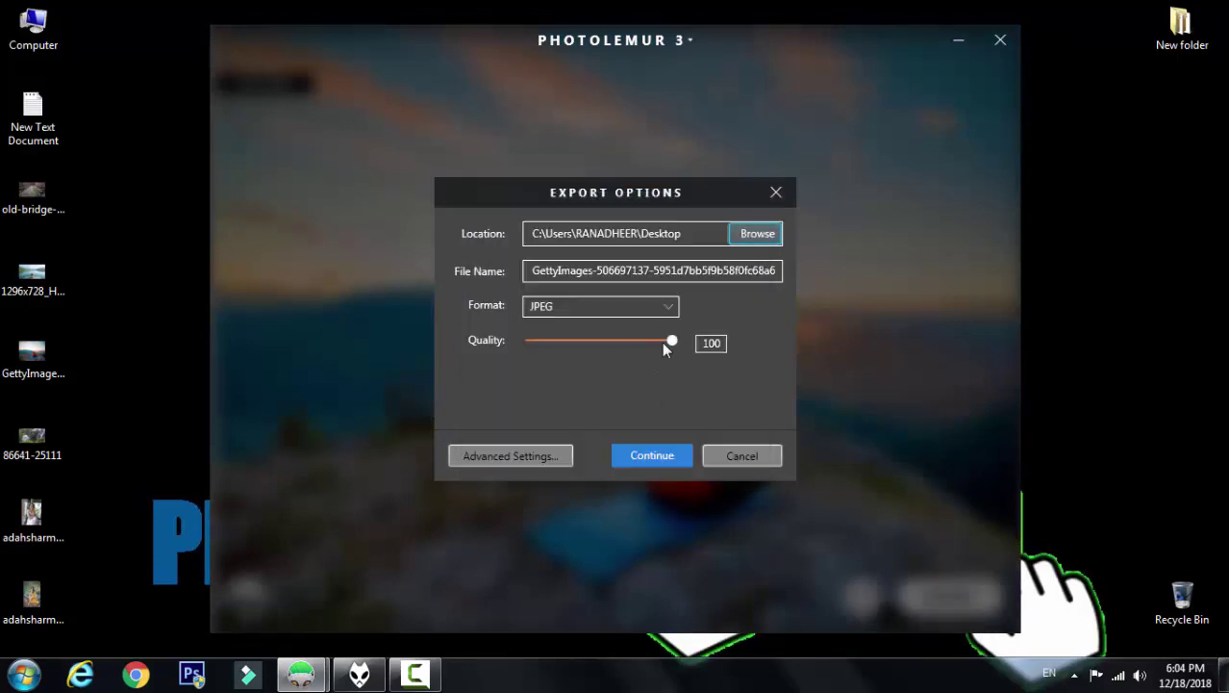
{"action": "left_click", "coordinate": [663, 455]}
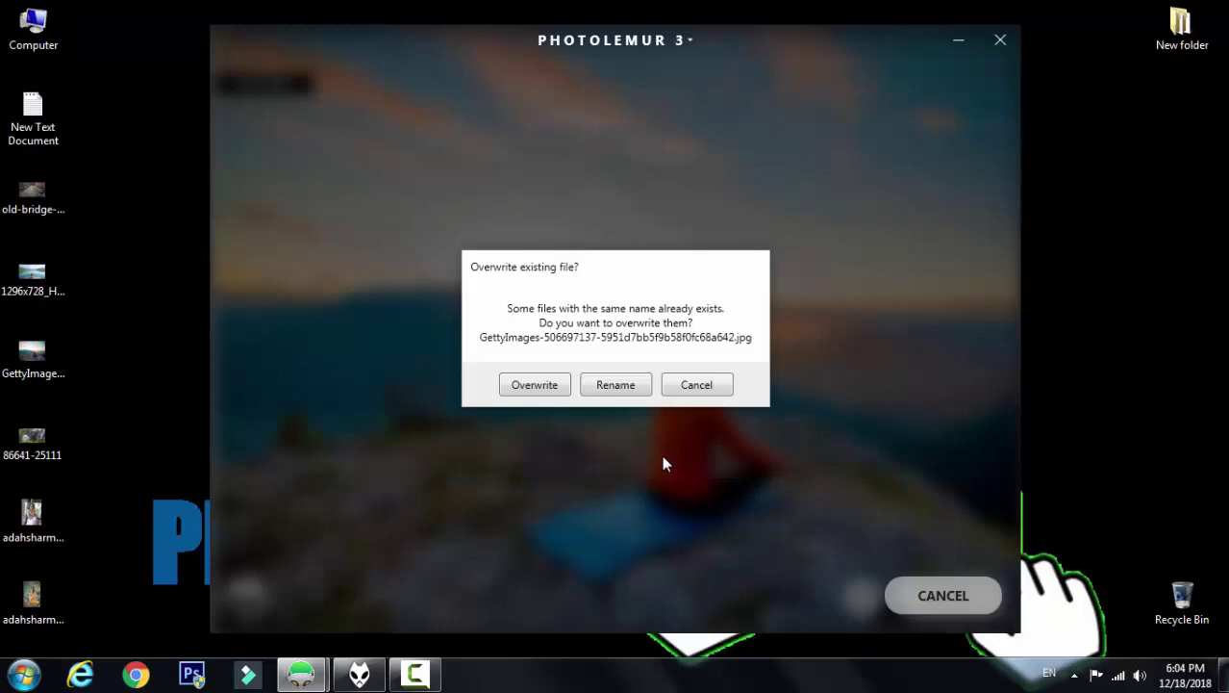
Save under a new name instead of overwriting, then inspect and move the new GettyImages icon.
{"action": "left_click", "coordinate": [624, 389]}
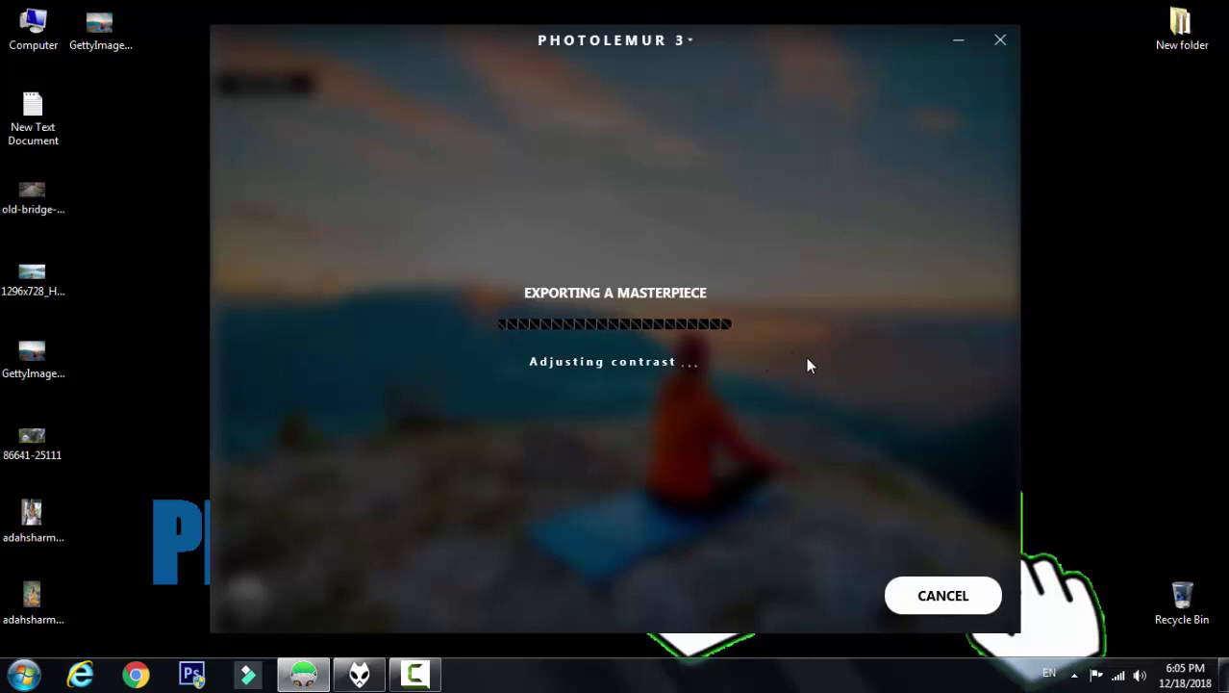
{"action": "left_click", "coordinate": [122, 50]}
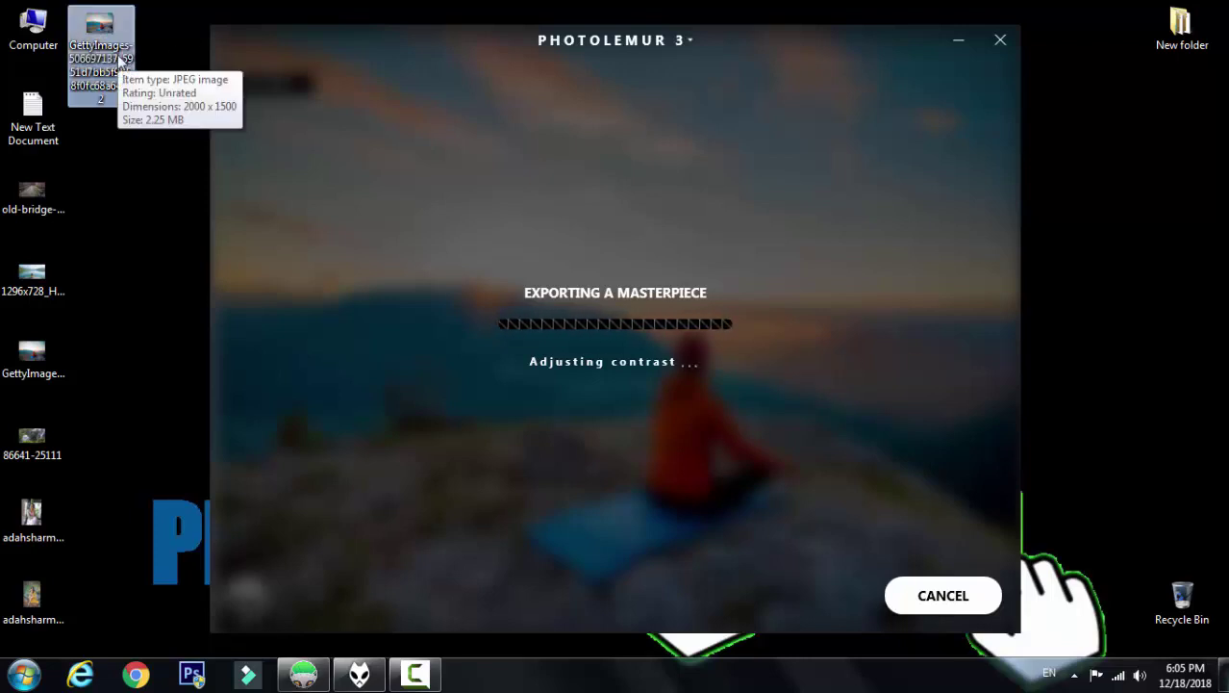
{"action": "left_click_drag", "start_coordinate": [119, 60], "coordinate": [119, 139]}
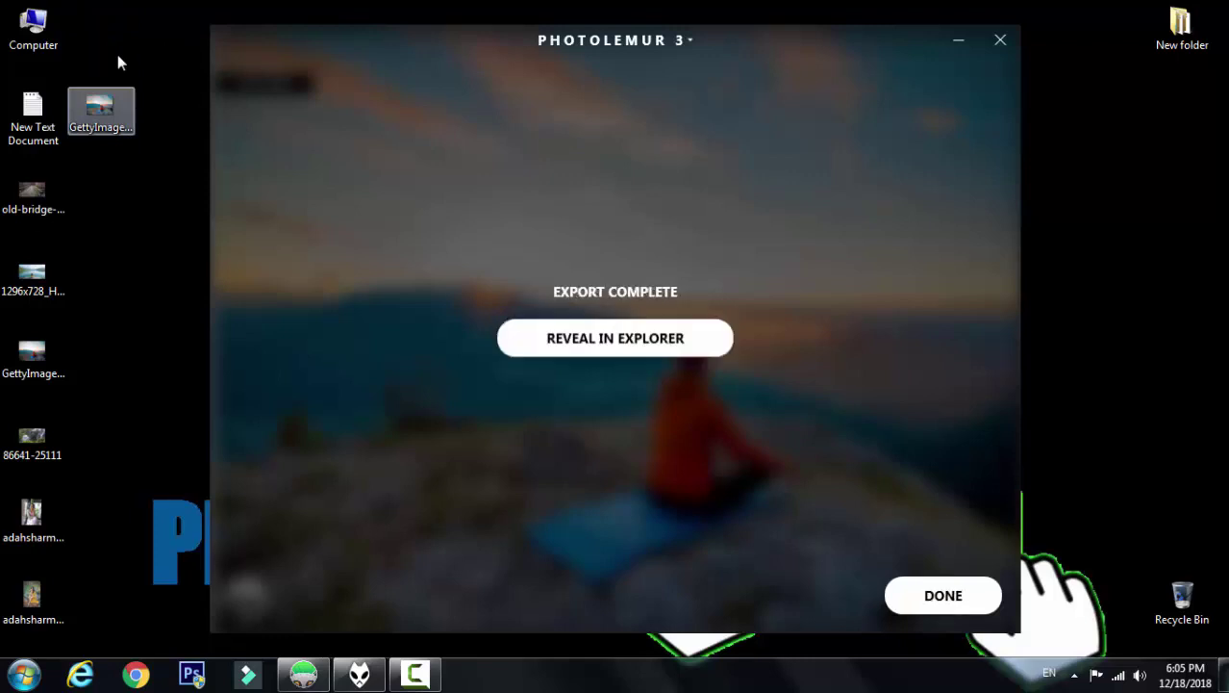
{"action": "double_click", "coordinate": [104, 111]}
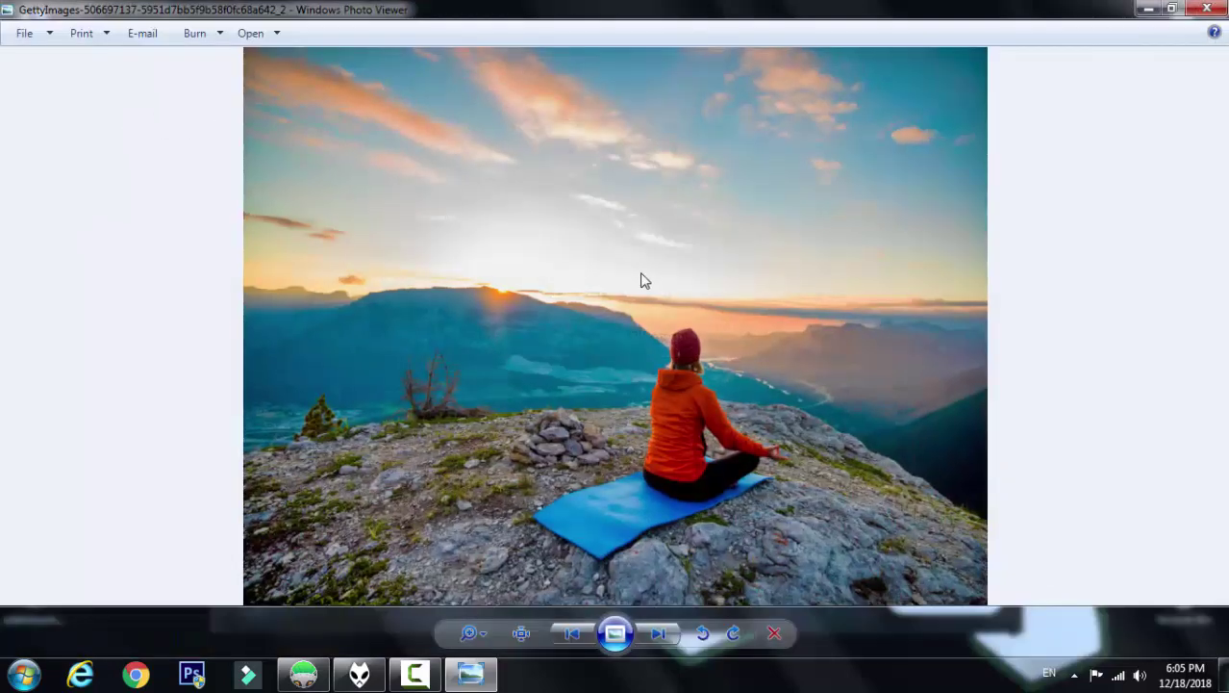
{"action": "scroll", "coordinate": [643, 279], "scroll_direction": "up", "scroll_amount": 2}
{"action": "scroll", "coordinate": [642, 279], "scroll_direction": "down", "scroll_amount": 2}
{"action": "left_click", "coordinate": [1207, 8]}
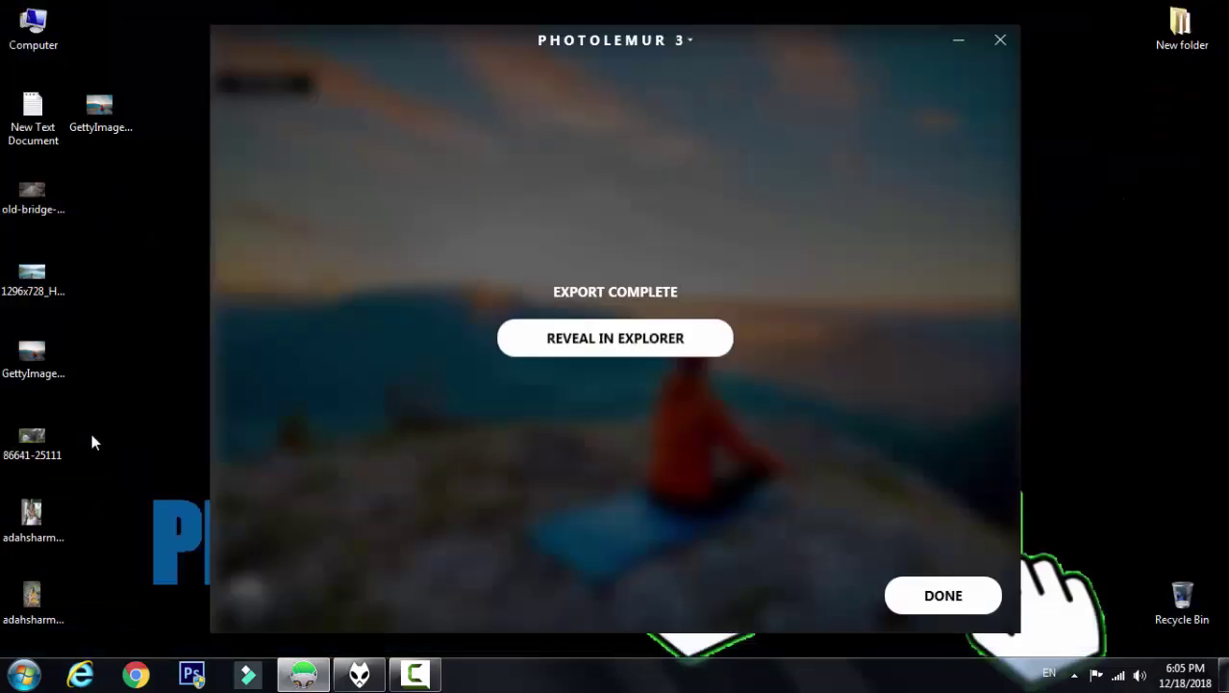
{"action": "double_click", "coordinate": [39, 358]}
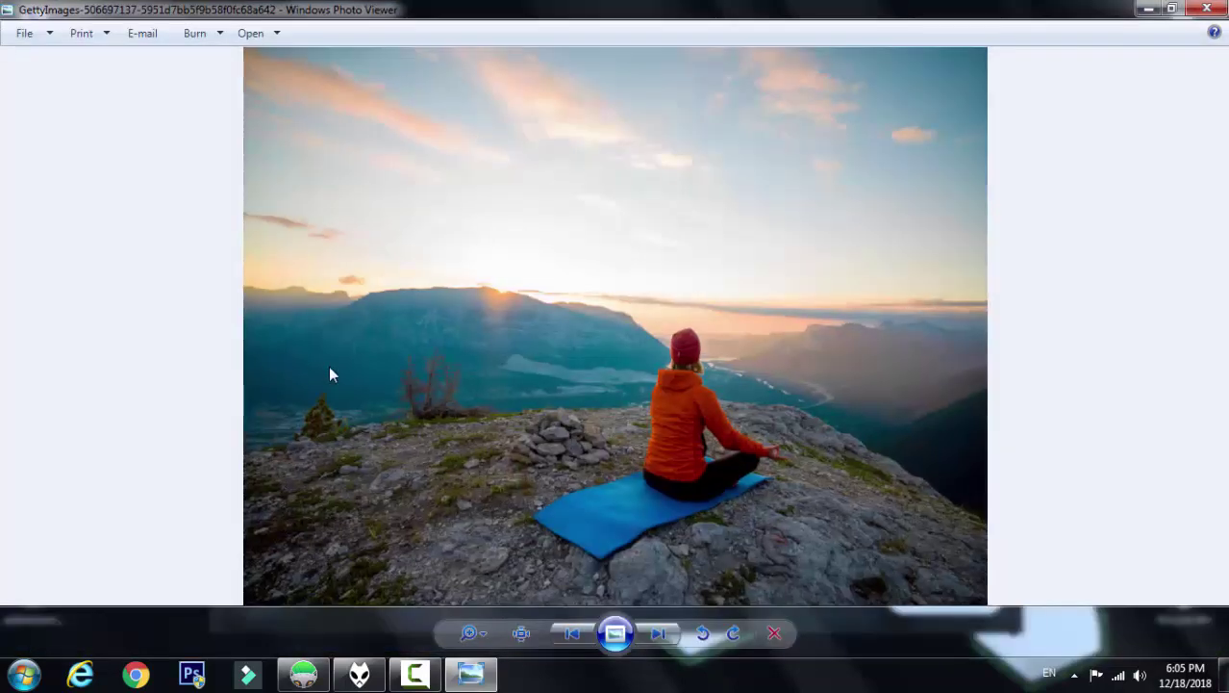
{"action": "left_click", "coordinate": [1206, 8]}
{"action": "double_click", "coordinate": [100, 107]}
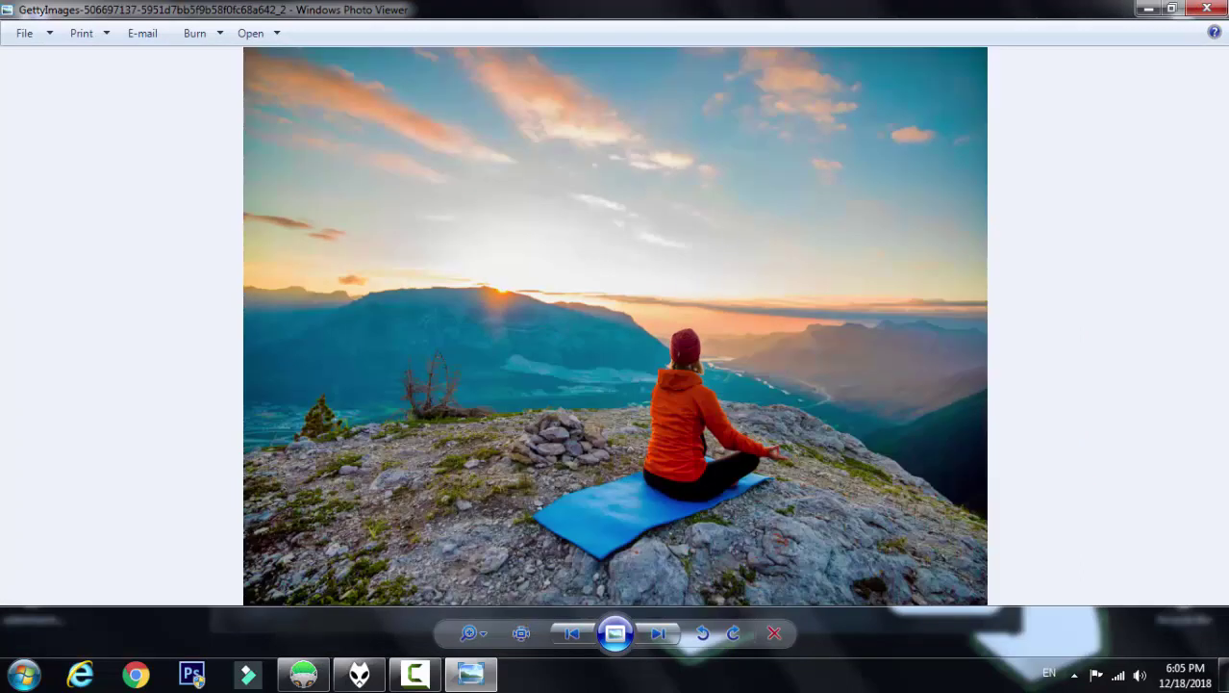
{"action": "left_click", "coordinate": [1207, 9]}
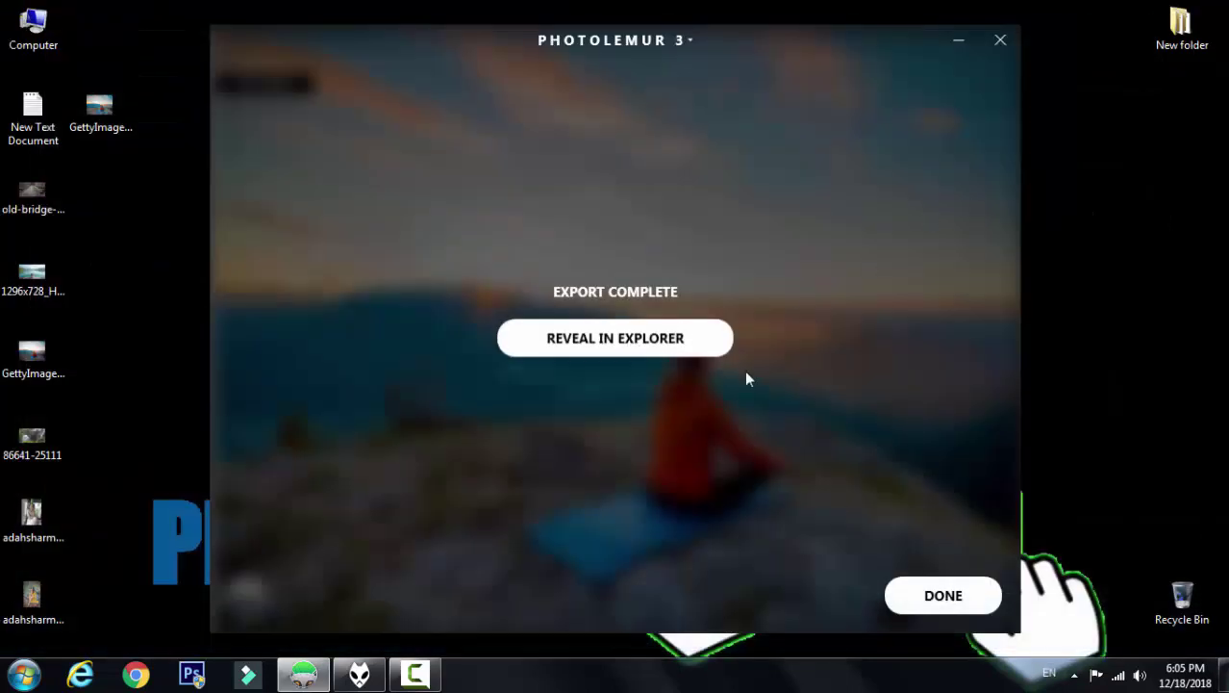
Dismiss Export Complete and add the portrait of the woman in white from the Desktop.
{"action": "left_click", "coordinate": [912, 599]}
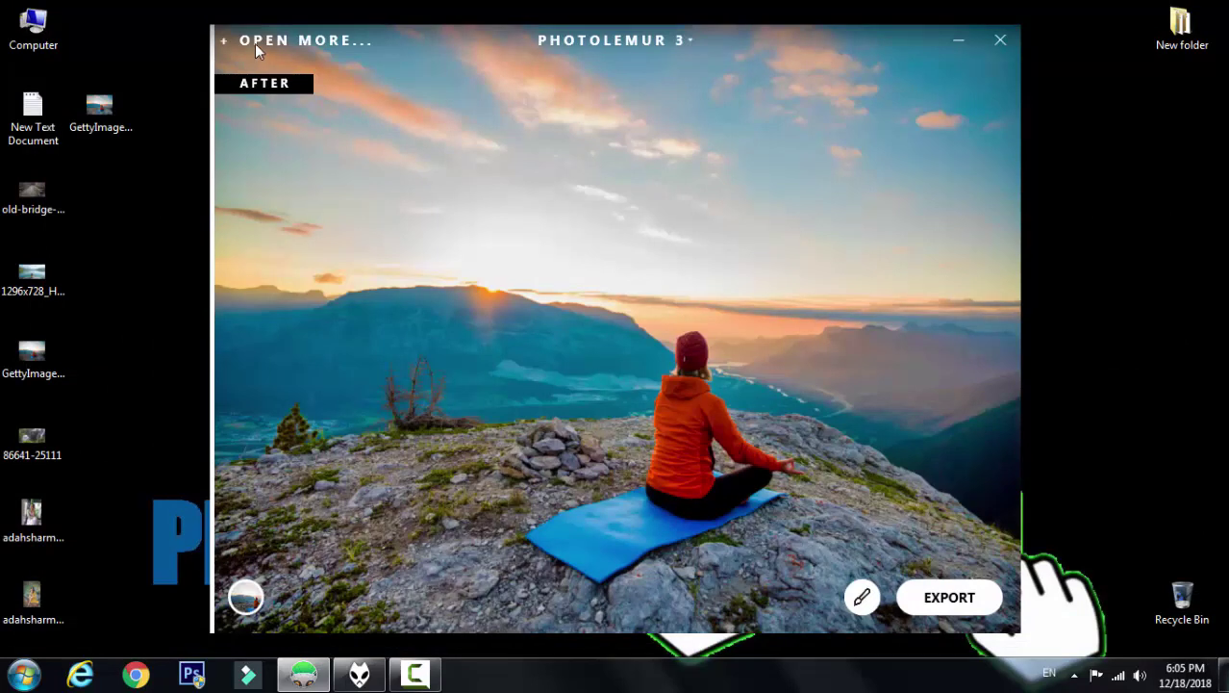
{"action": "left_click", "coordinate": [255, 43]}
{"action": "scroll", "coordinate": [568, 267], "scroll_direction": "down", "scroll_amount": 5}
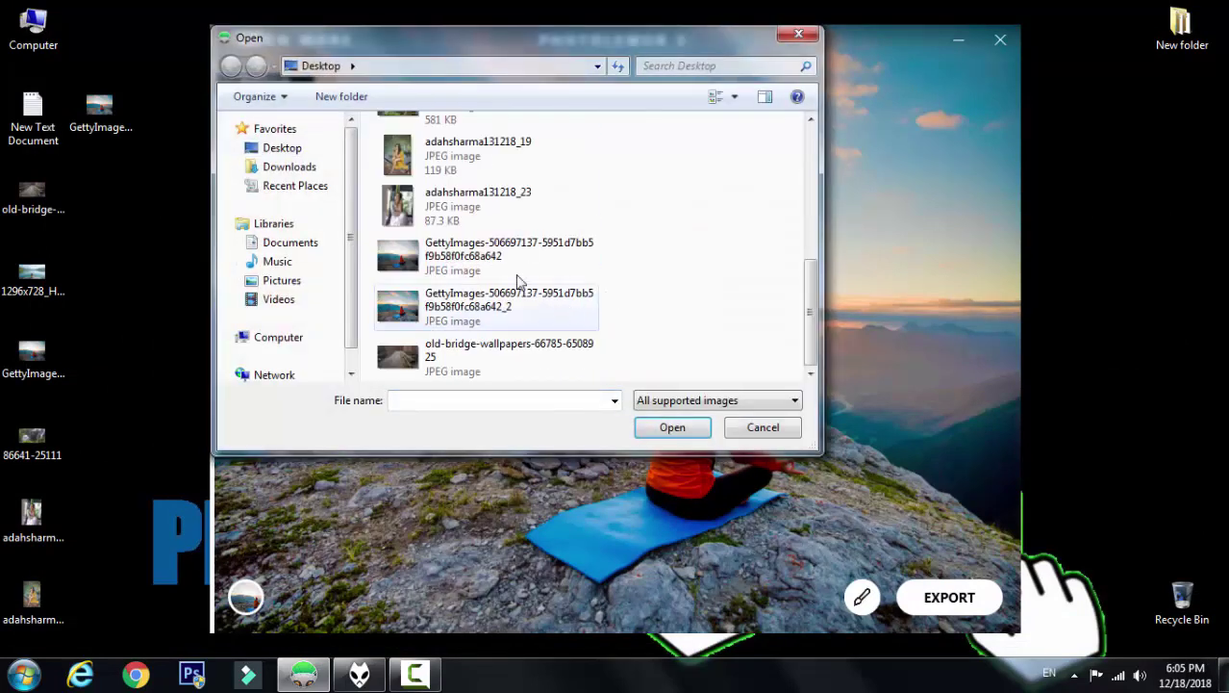
{"action": "double_click", "coordinate": [467, 209]}
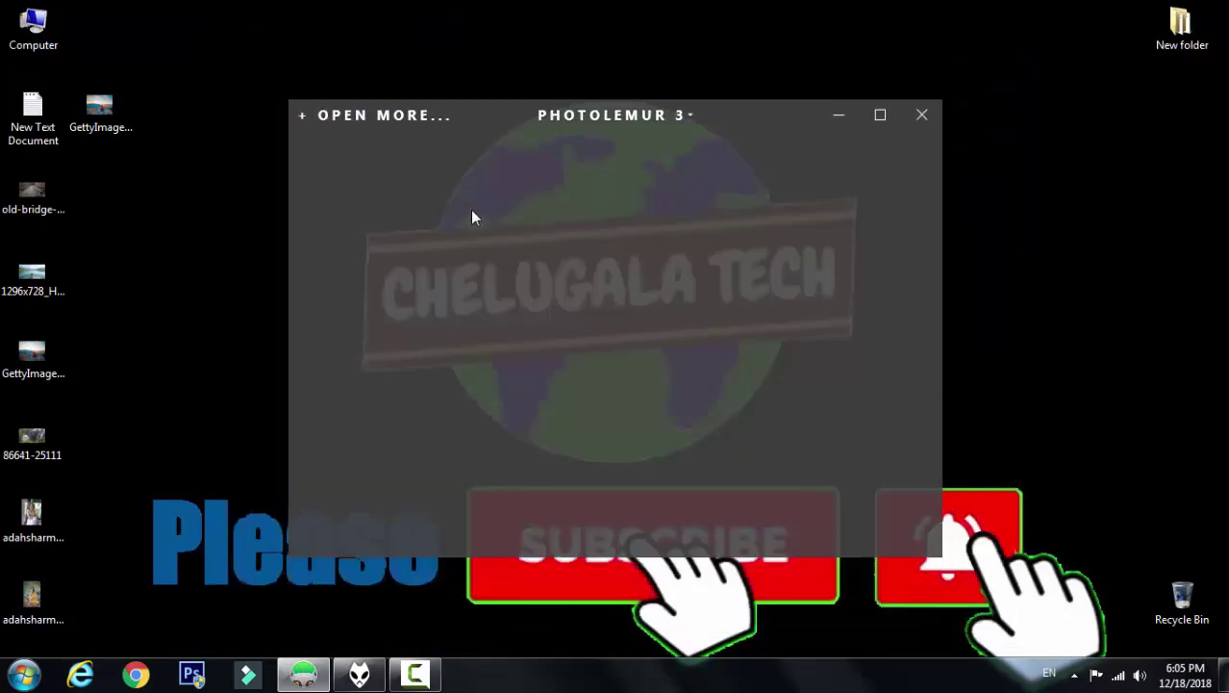
Add the yellow-dress portrait as well and open it for enhancement.
{"action": "left_click", "coordinate": [335, 115]}
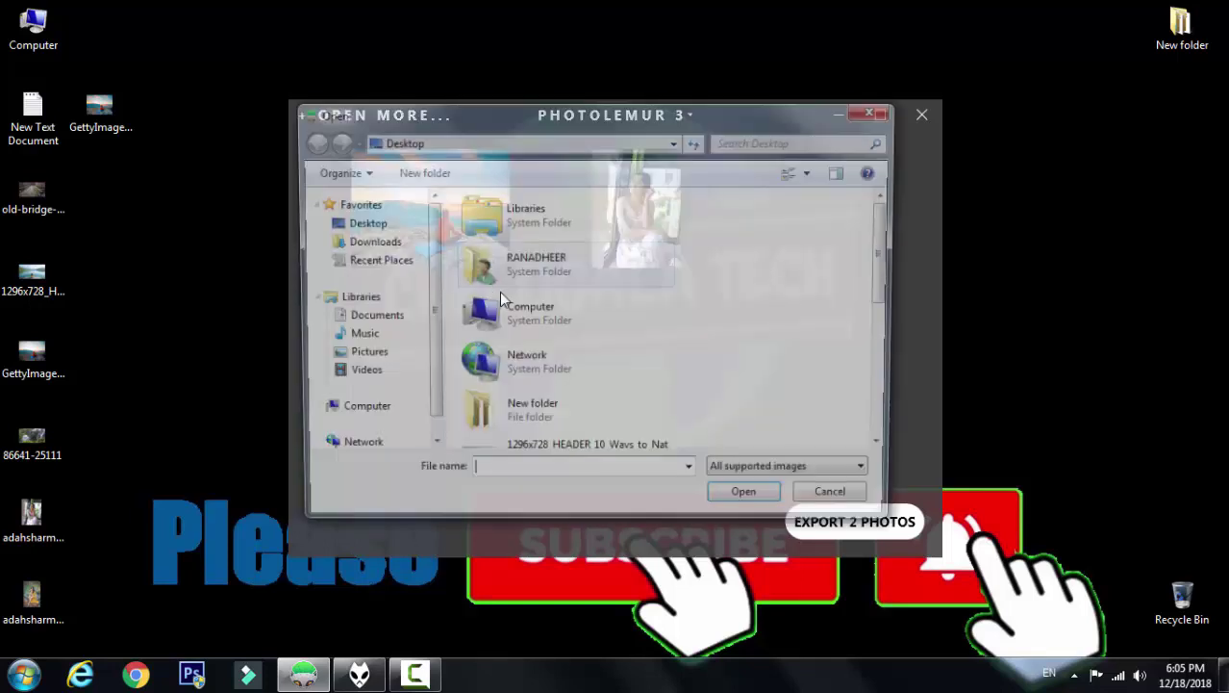
{"action": "scroll", "coordinate": [698, 363], "scroll_direction": "down", "scroll_amount": 5}
{"action": "left_click", "coordinate": [528, 236]}
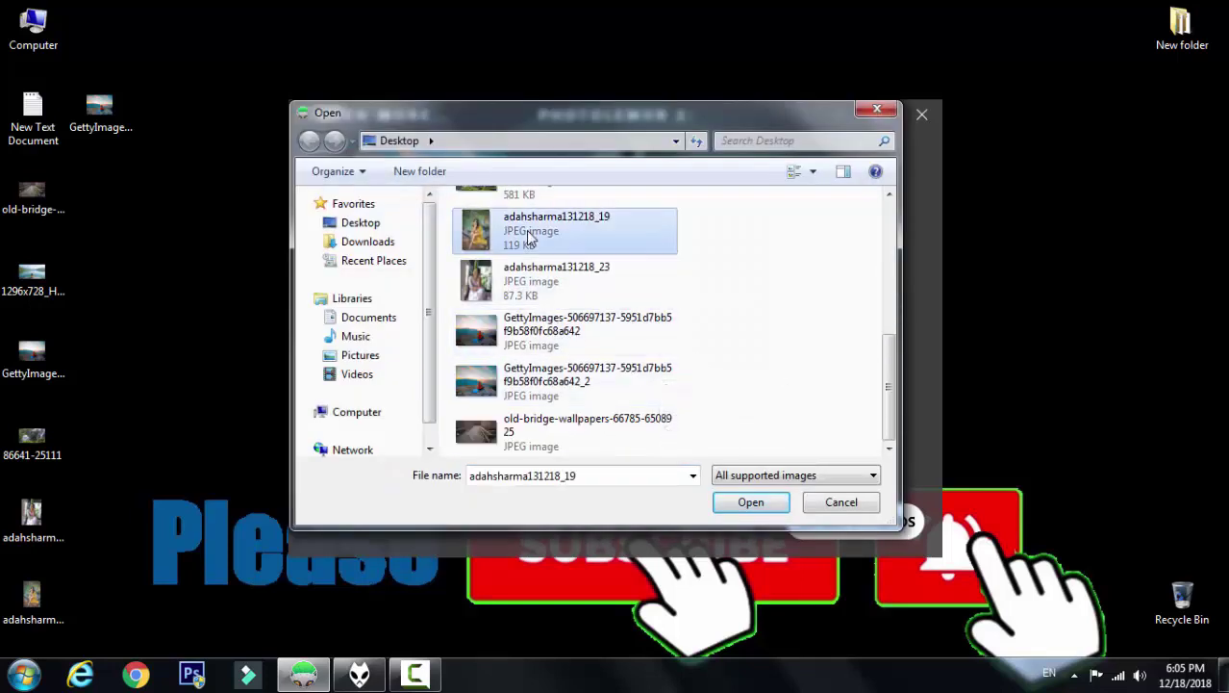
{"action": "double_click", "coordinate": [528, 235]}
{"action": "left_click", "coordinate": [456, 358]}
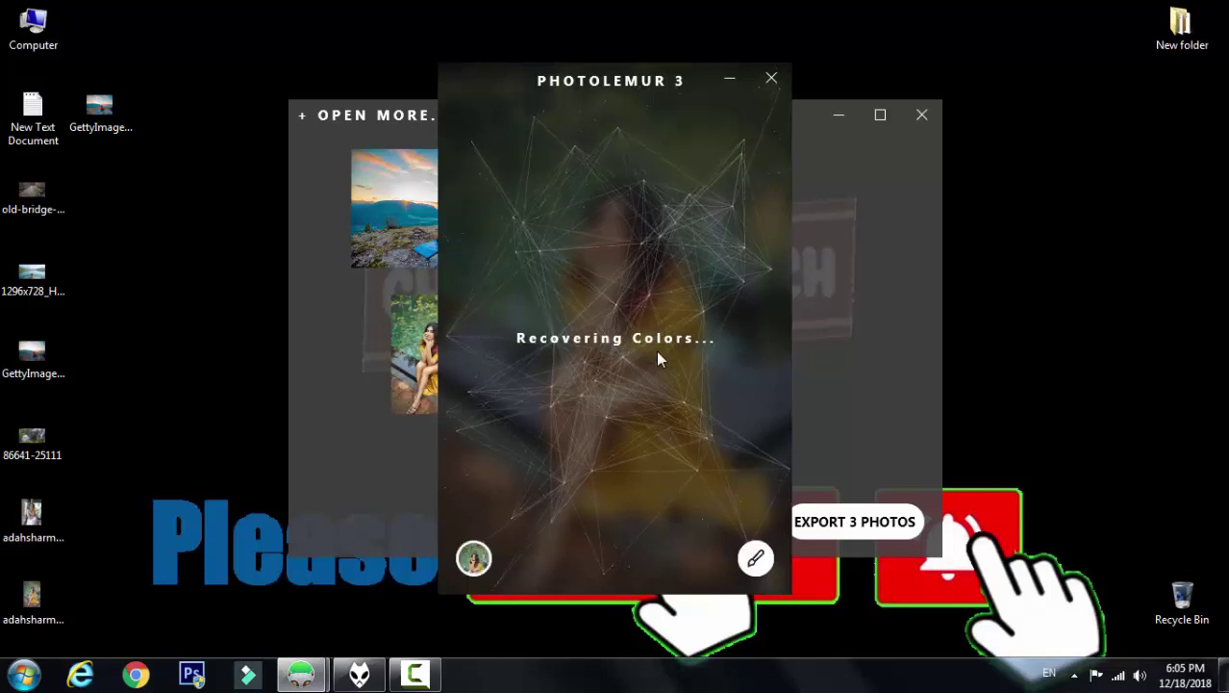
Compare the yellow-dress portrait's before and after views, leaving enhancement strength at maximum.
{"action": "left_click_drag", "start_coordinate": [575, 356], "coordinate": [776, 369]}
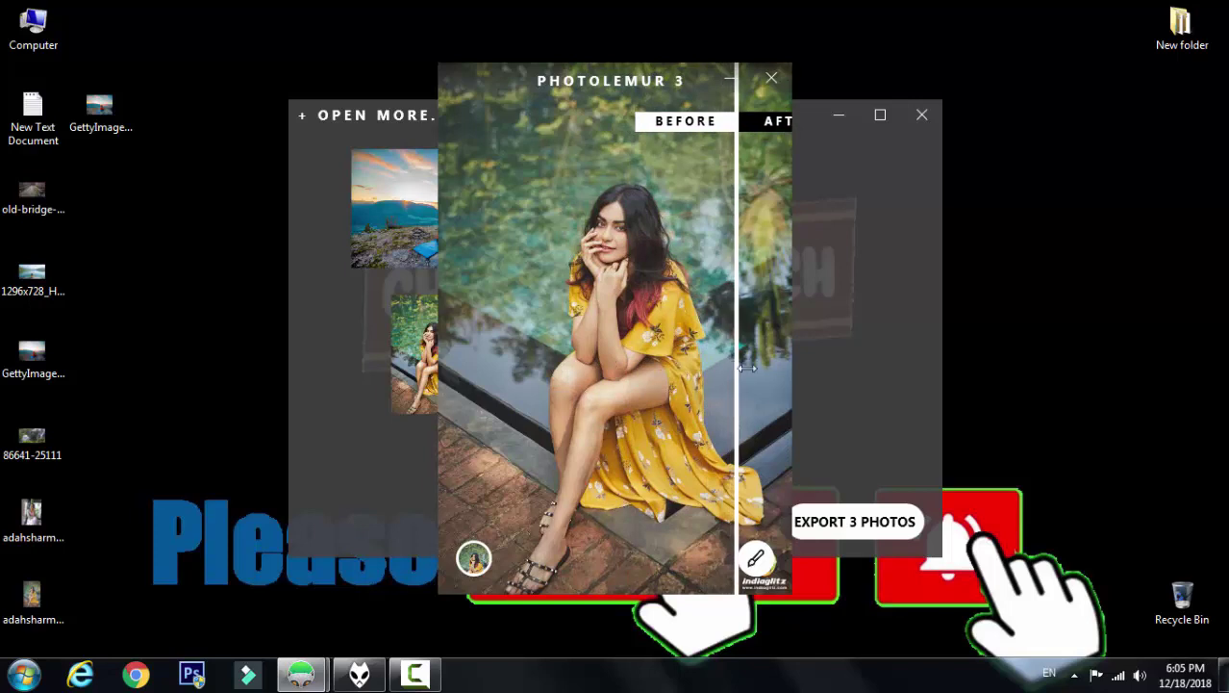
{"action": "mouse_move", "coordinate": [776, 370]}
{"action": "left_mouse_down"}
{"action": "mouse_move", "coordinate": [469, 366]}
{"action": "mouse_move", "coordinate": [719, 365]}
{"action": "mouse_move", "coordinate": [586, 366]}
{"action": "left_mouse_up"}
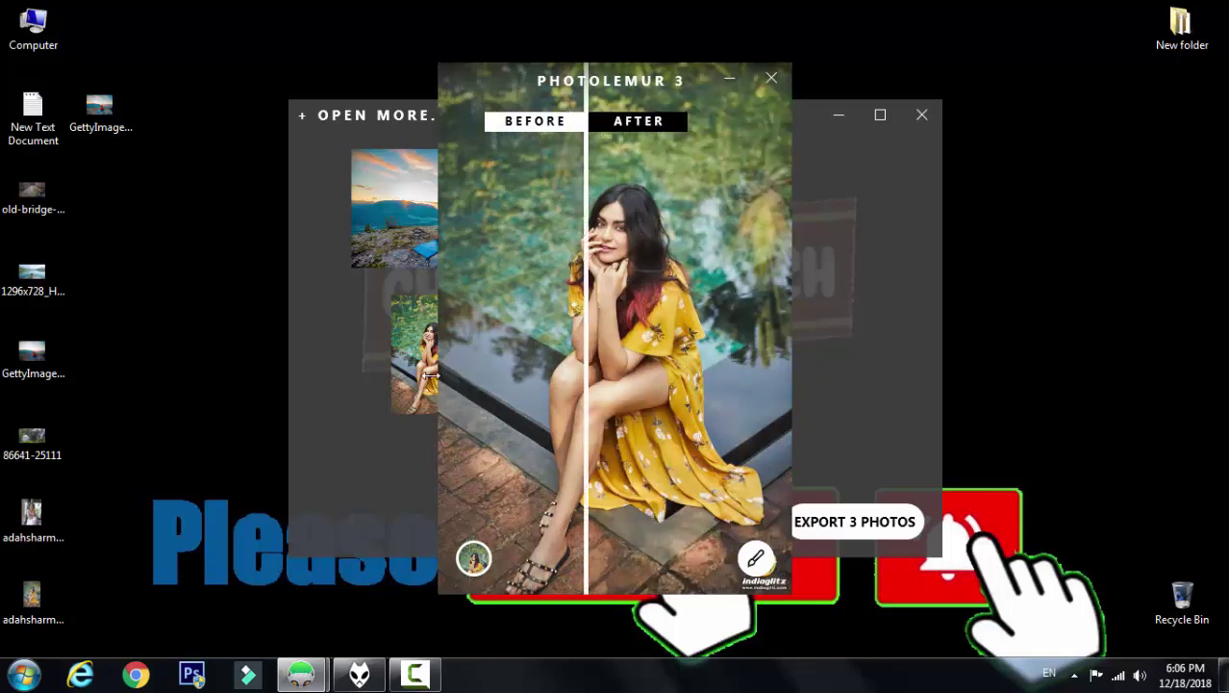
{"action": "left_click_drag", "start_coordinate": [430, 375], "coordinate": [399, 374]}
{"action": "left_click", "coordinate": [755, 559]}
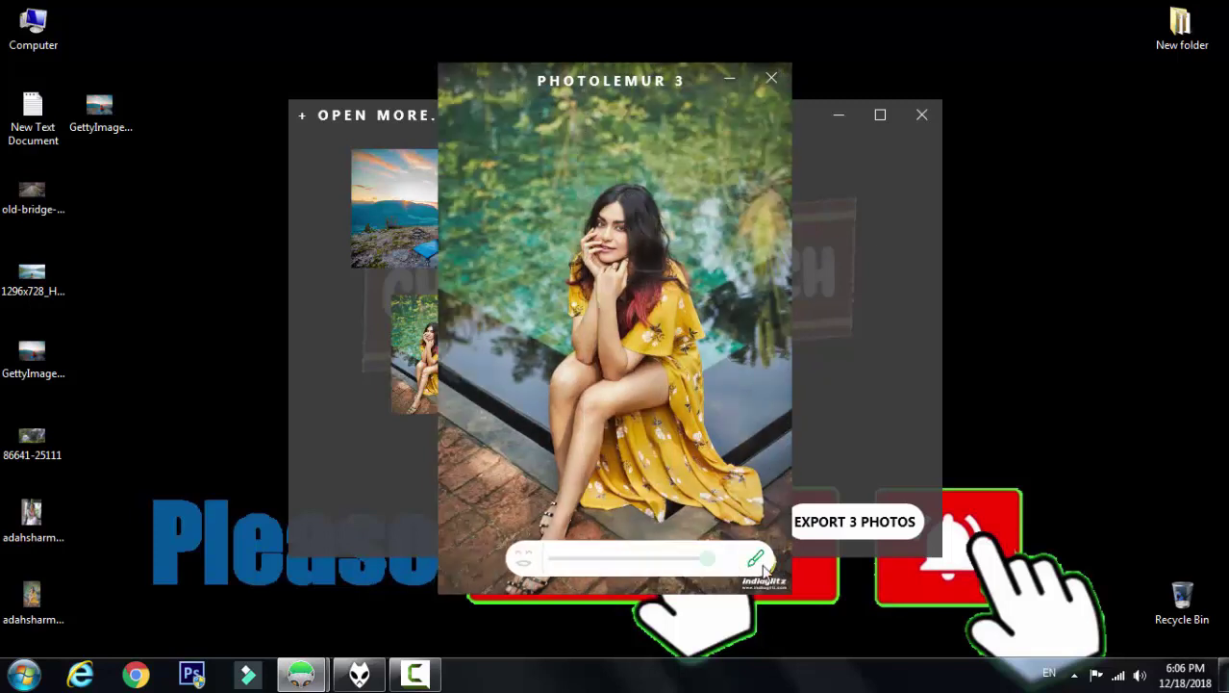
{"action": "mouse_move", "coordinate": [707, 559]}
{"action": "left_mouse_down"}
{"action": "mouse_move", "coordinate": [582, 559]}
{"action": "mouse_move", "coordinate": [710, 558]}
{"action": "left_mouse_up"}
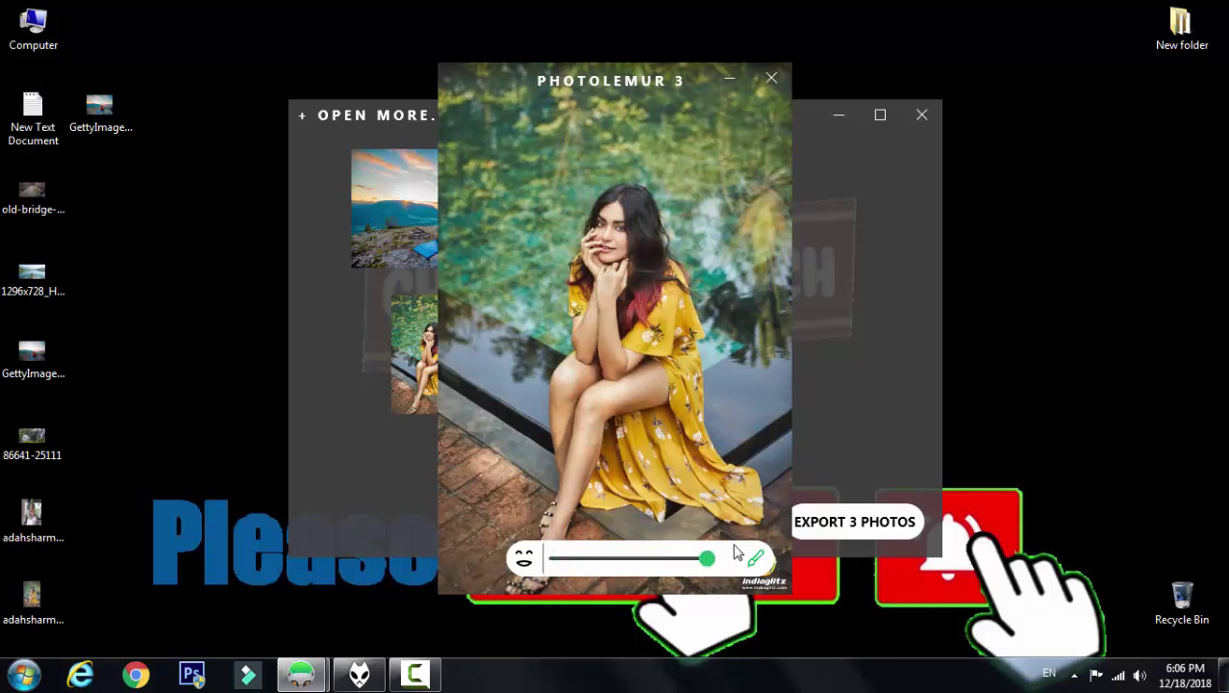
Enable Face Enhancement from the portrait's right-click menu.
{"action": "right_click", "coordinate": [639, 232]}
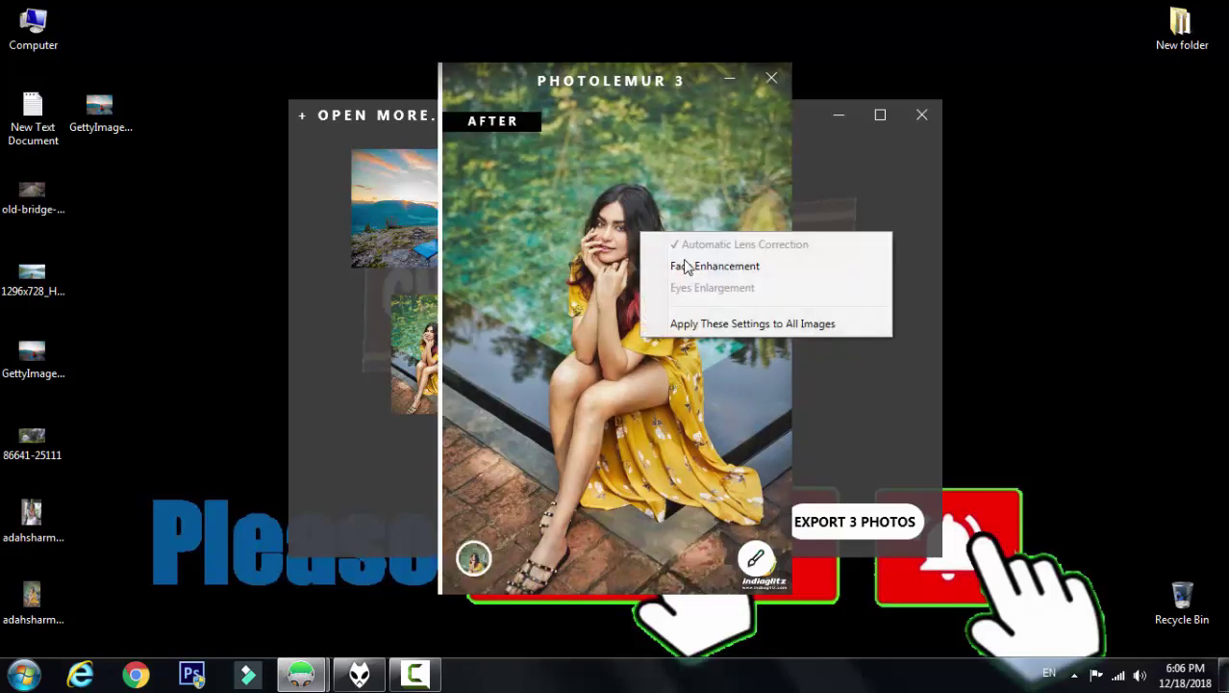
{"action": "left_click", "coordinate": [689, 270]}
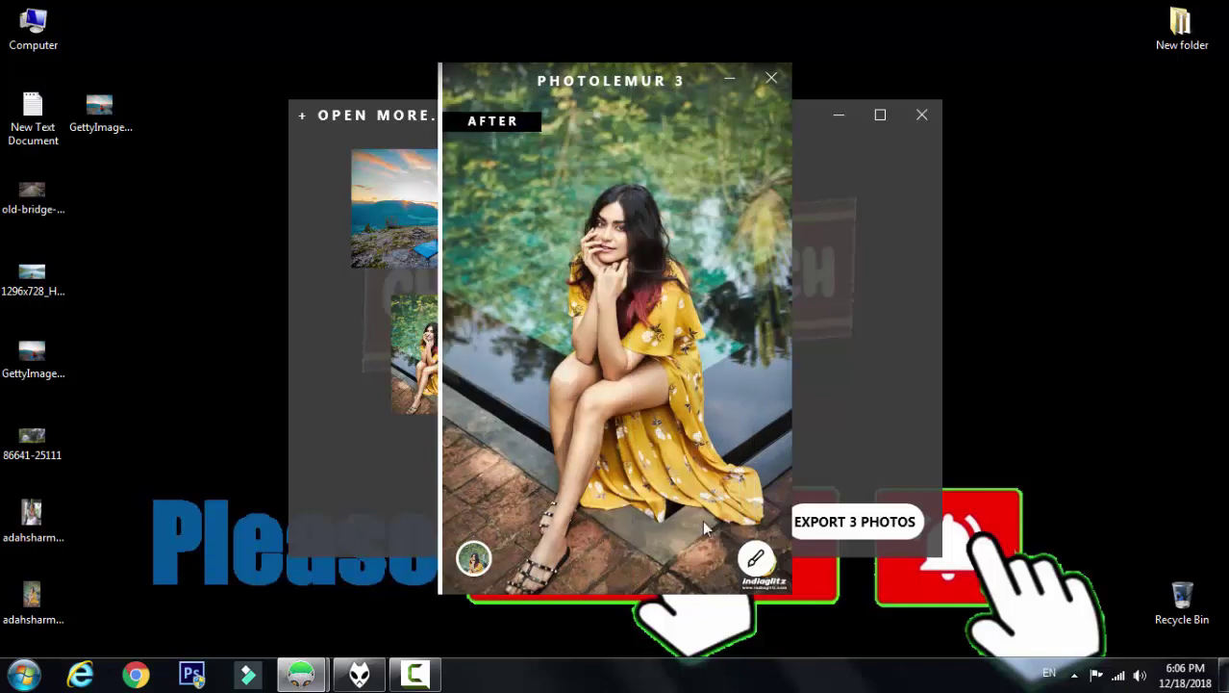
Cancel the Export 3 Photos to Disk, then close the single-photo view back to the gallery.
{"action": "left_click", "coordinate": [757, 562]}
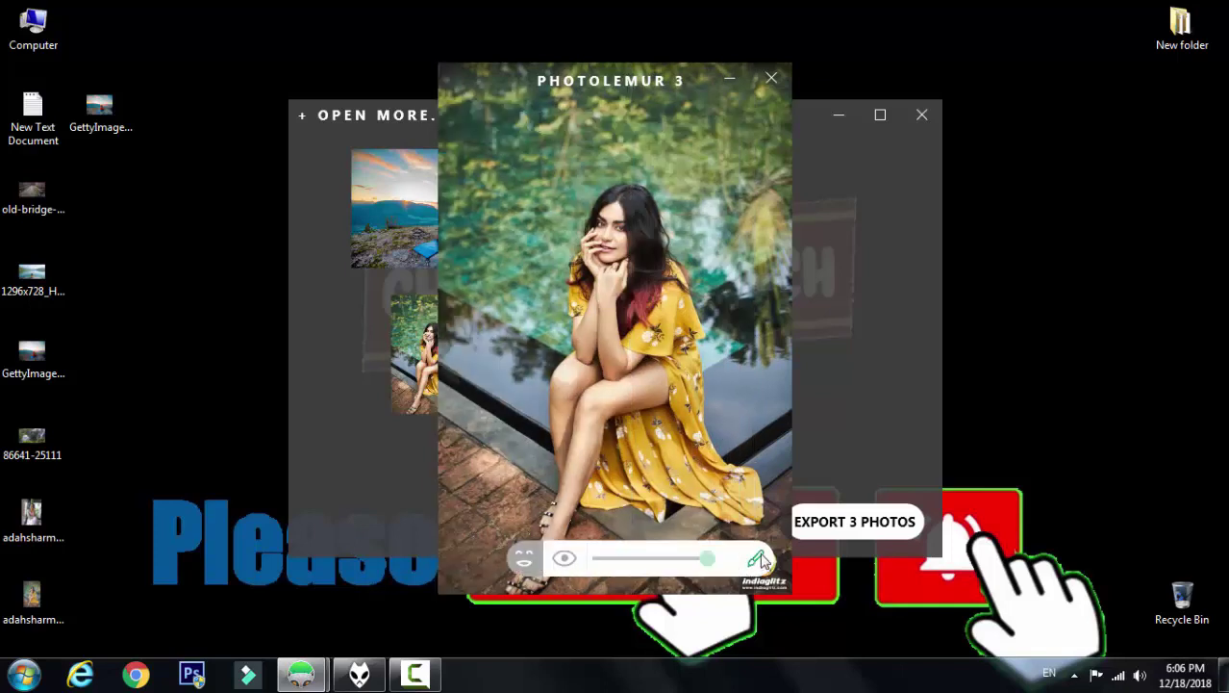
{"action": "left_click", "coordinate": [855, 530]}
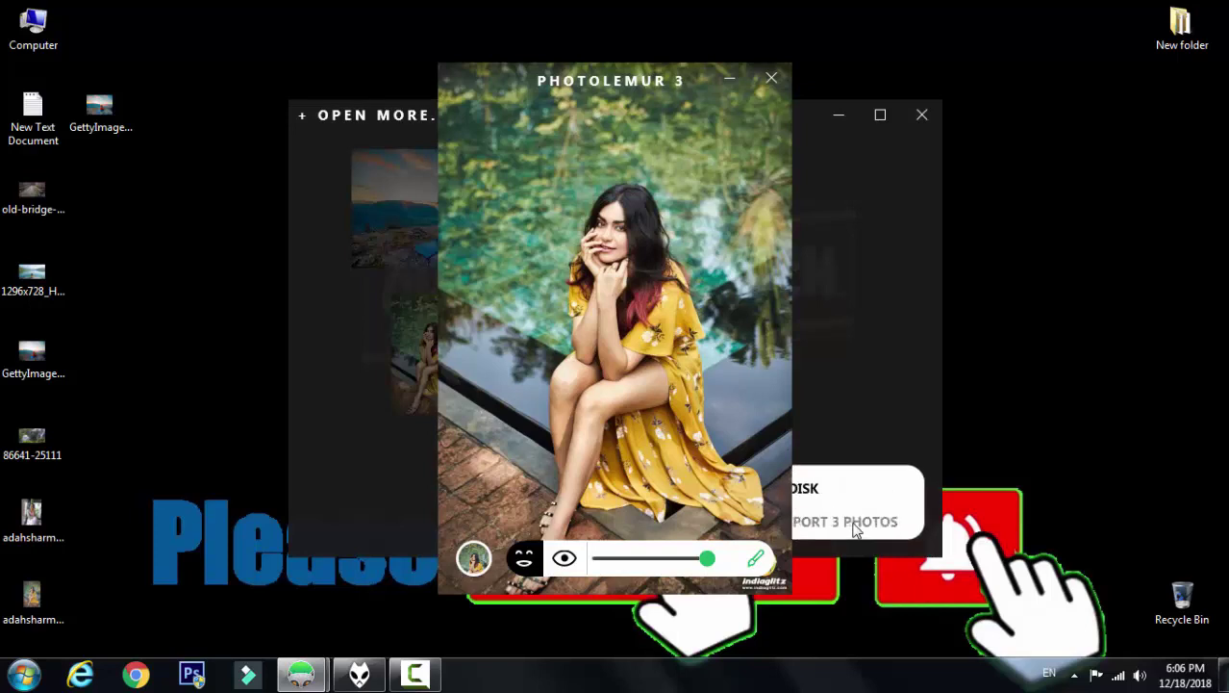
{"action": "left_click", "coordinate": [828, 488]}
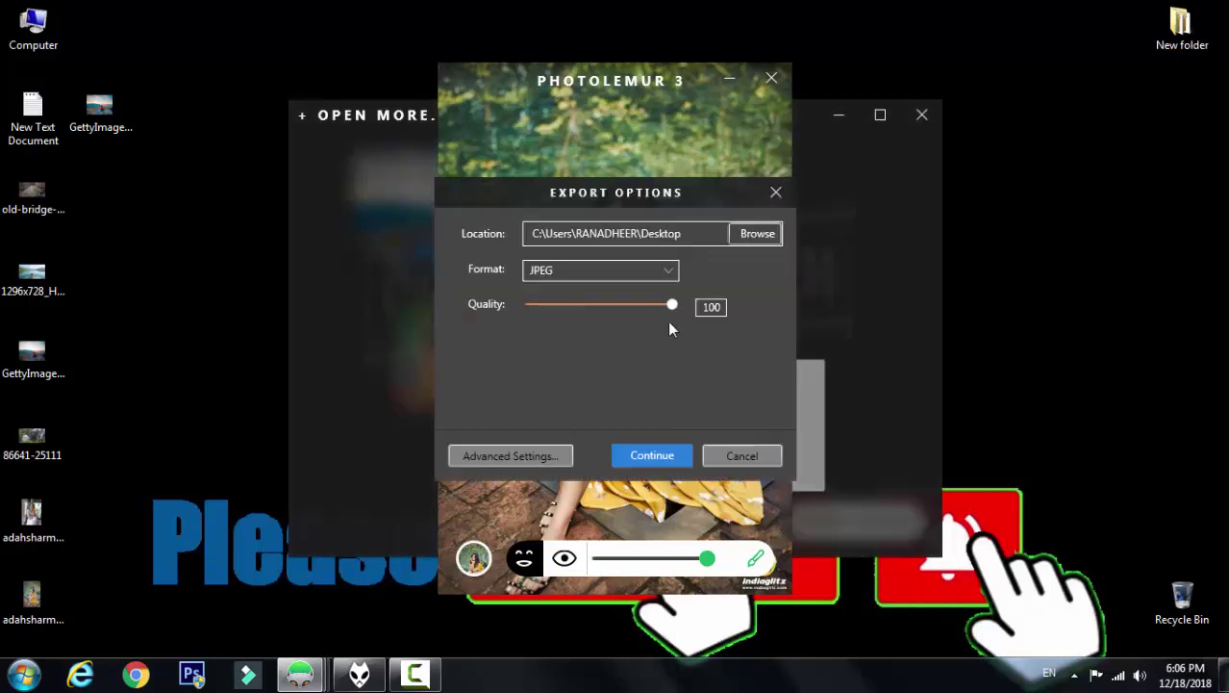
{"action": "left_click", "coordinate": [742, 456]}
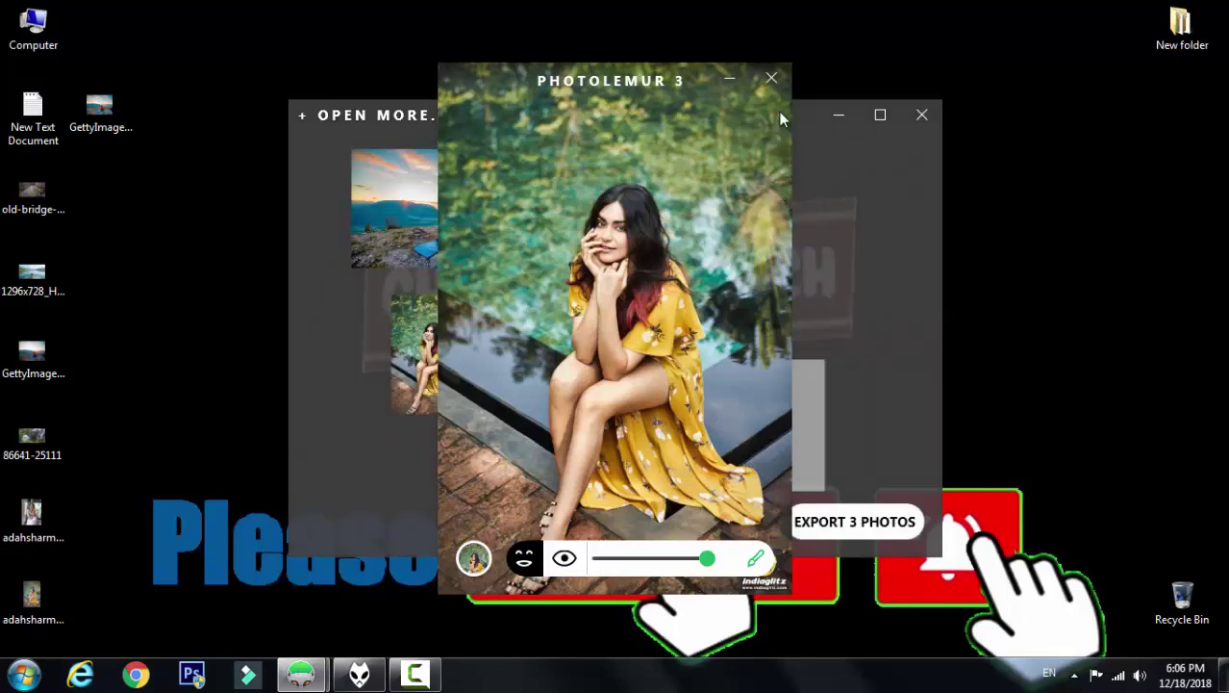
{"action": "left_click", "coordinate": [772, 81]}
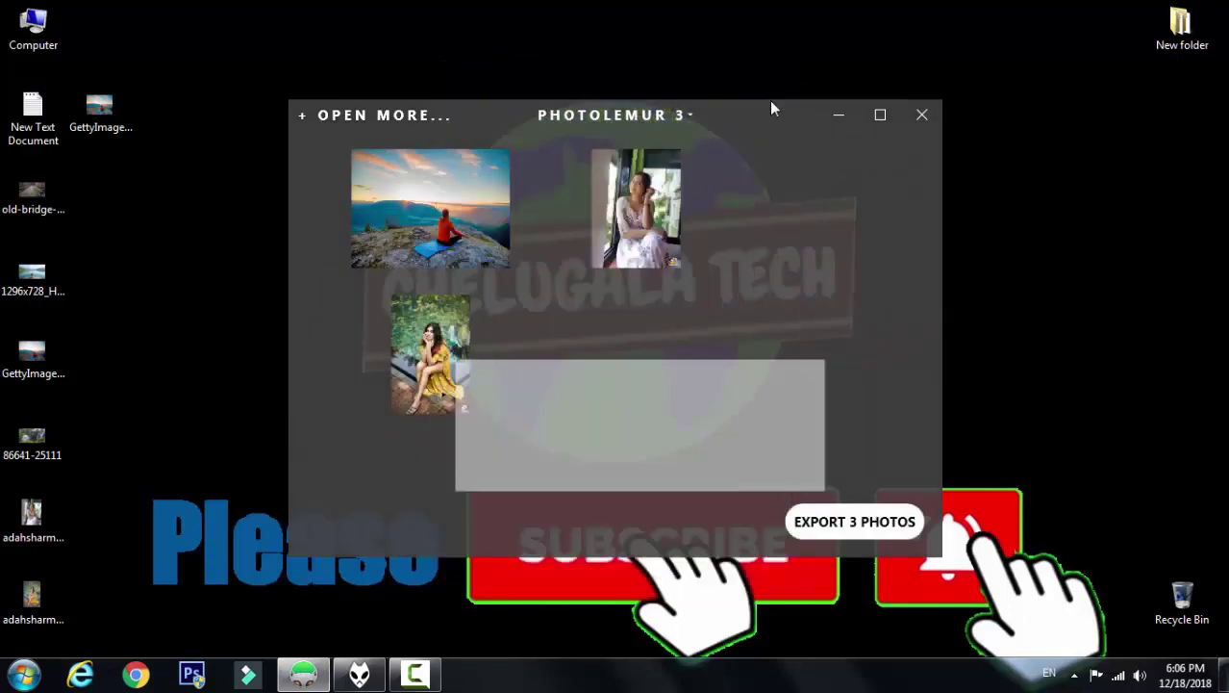
Close the Photolemur window and confirm Quit Anyway without saving.
{"action": "left_click", "coordinate": [918, 115]}
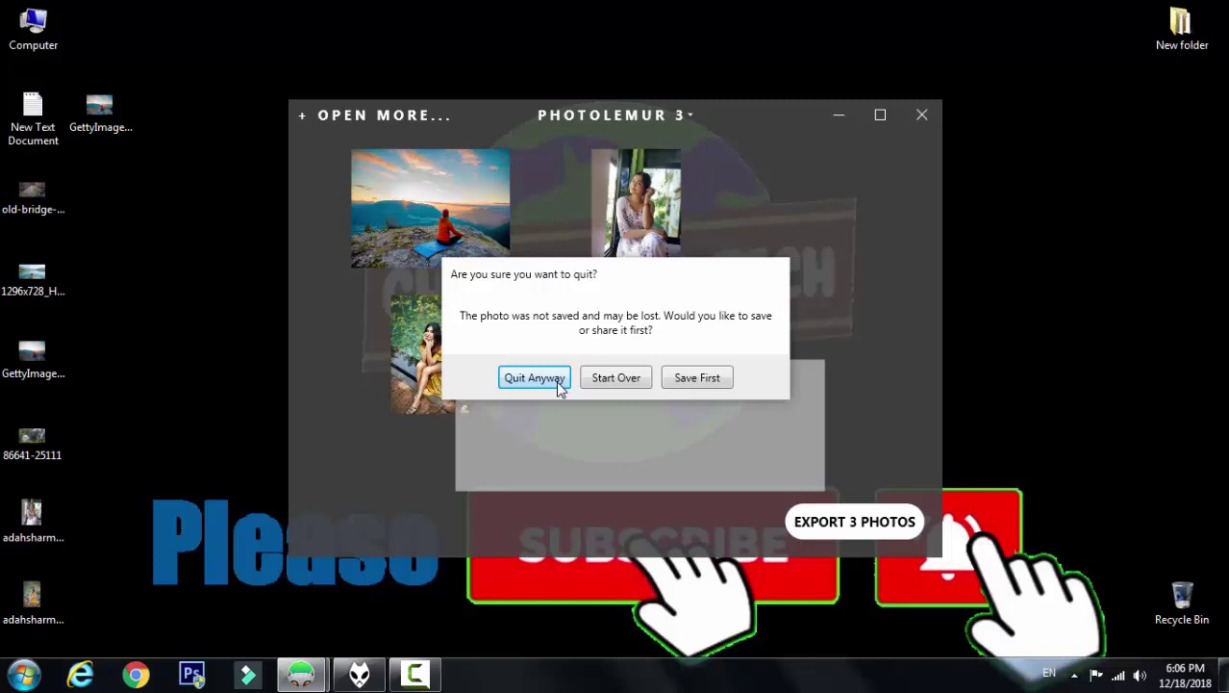
{"action": "left_click", "coordinate": [534, 377]}
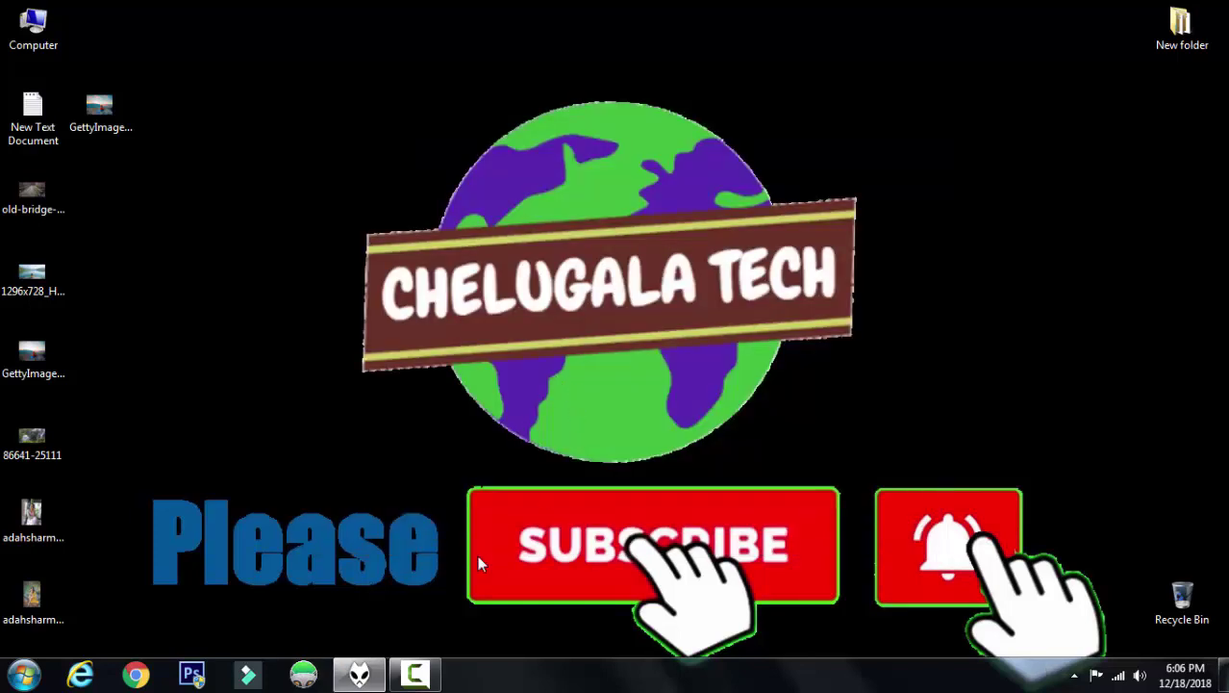